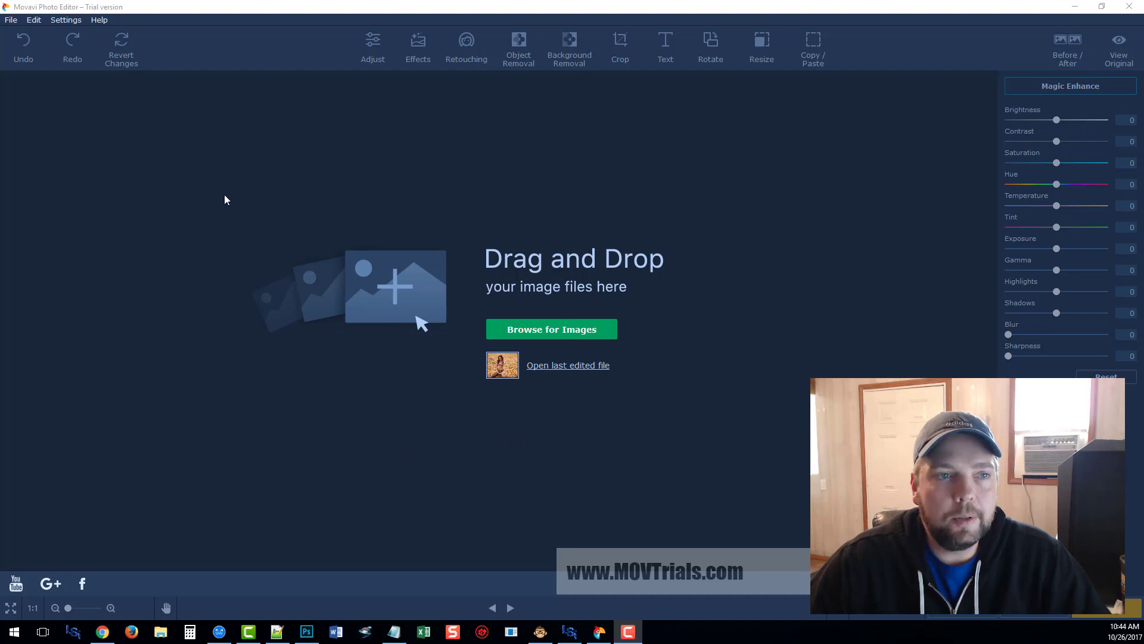
- Open the photo girl-1937643_1920 from the Photos folder on the desktop
click(554, 333)
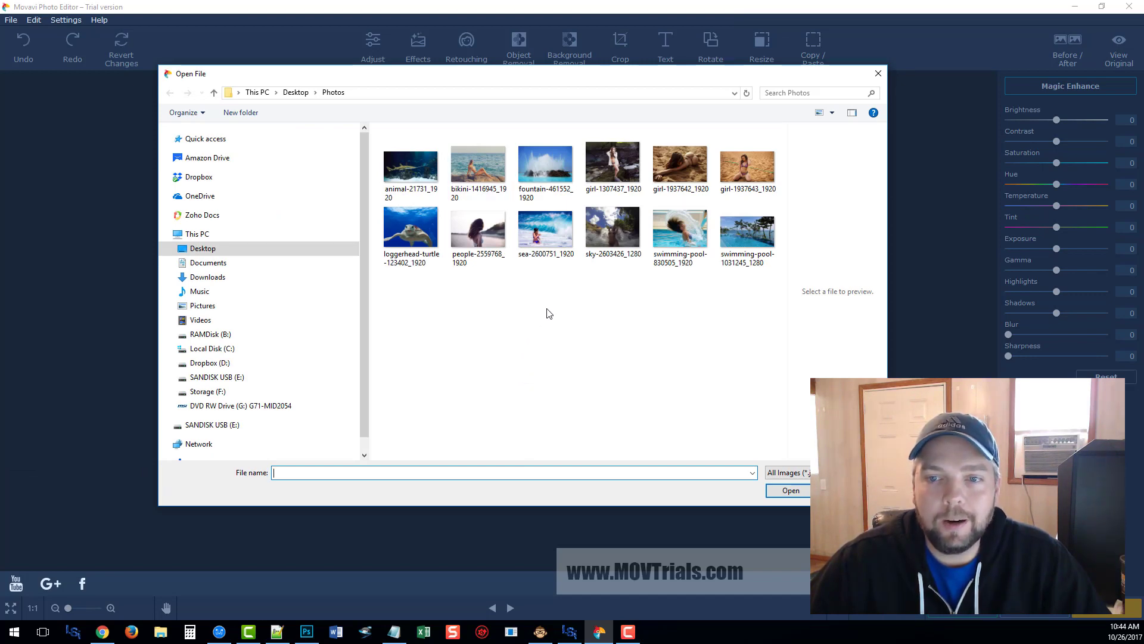
click(732, 174)
double_click(732, 175)
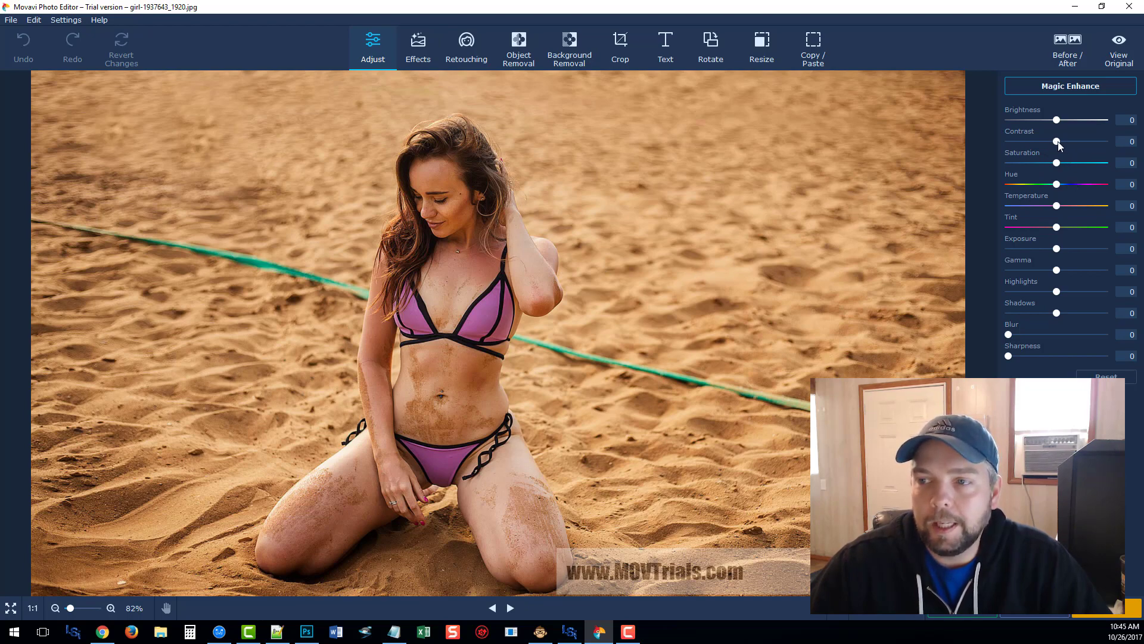
- Adjust the photo with contrast 34, shadows 16, brightness -20 and sharpness 34
mouse_move(1060, 141)
mouse_down()
mouse_move(1077, 138)
mouse_move(1060, 161)
mouse_up()
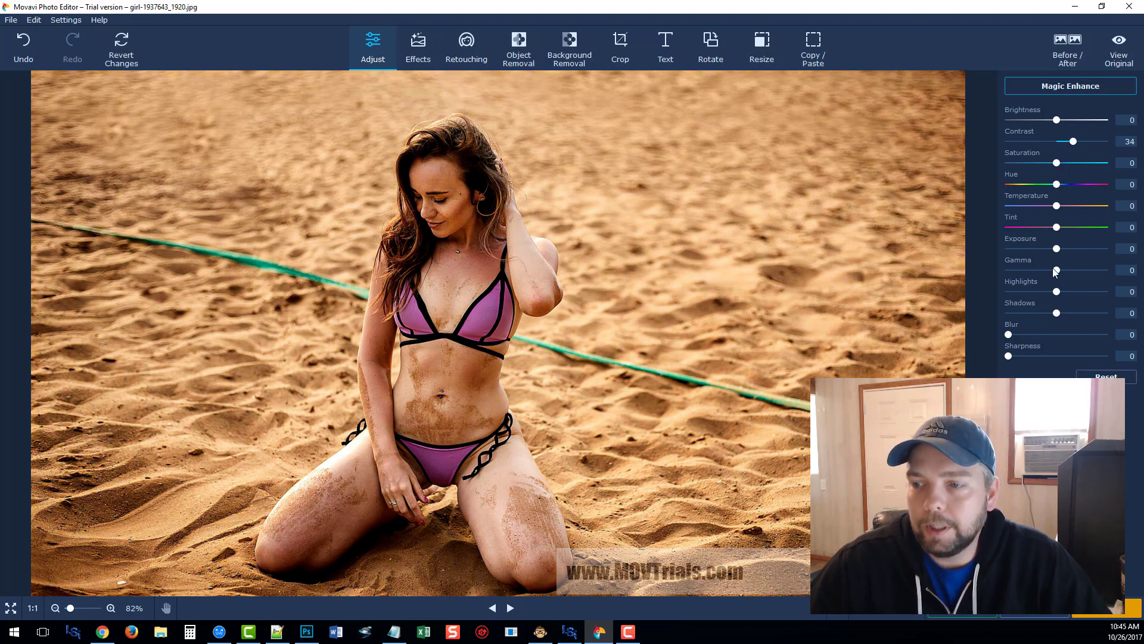
drag(1058, 315, 1066, 313)
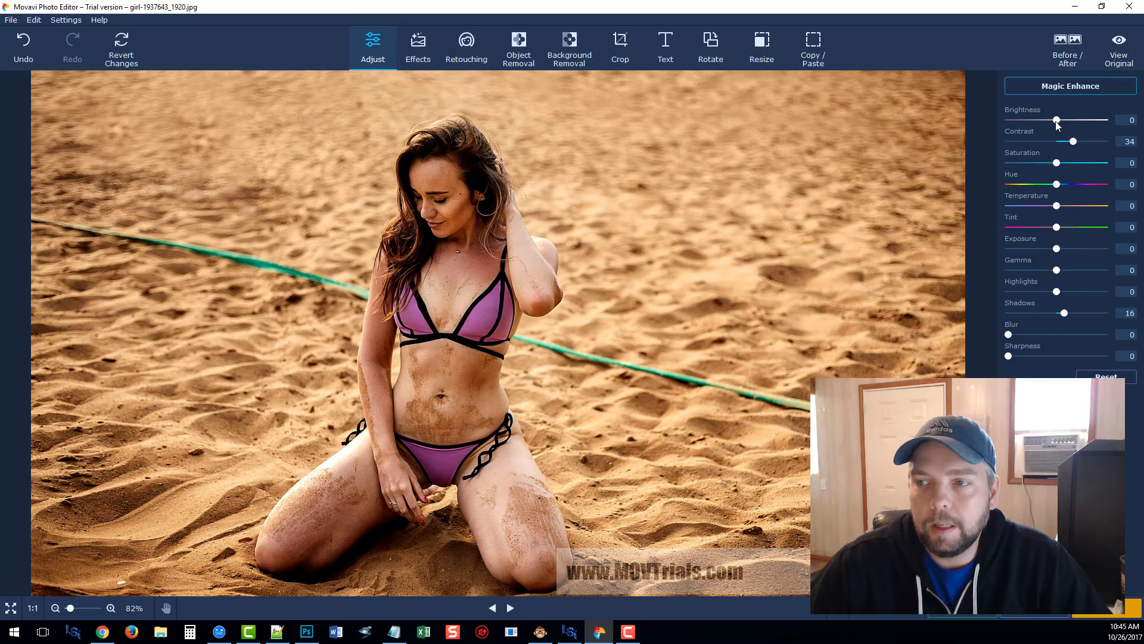
drag(1057, 121, 1049, 122)
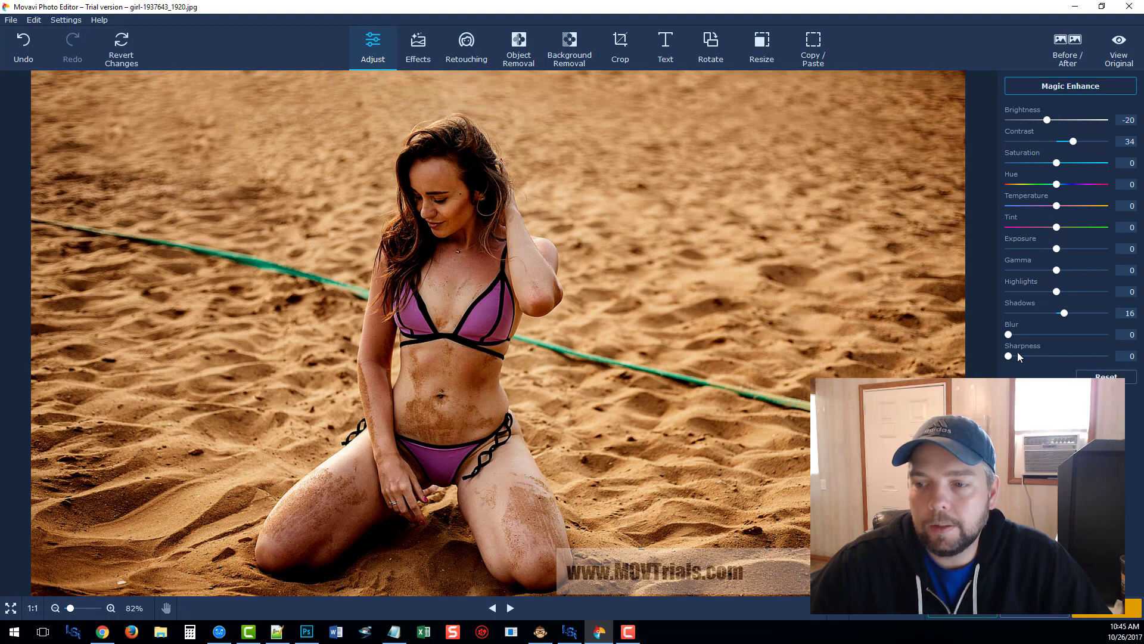
drag(1013, 355, 1042, 352)
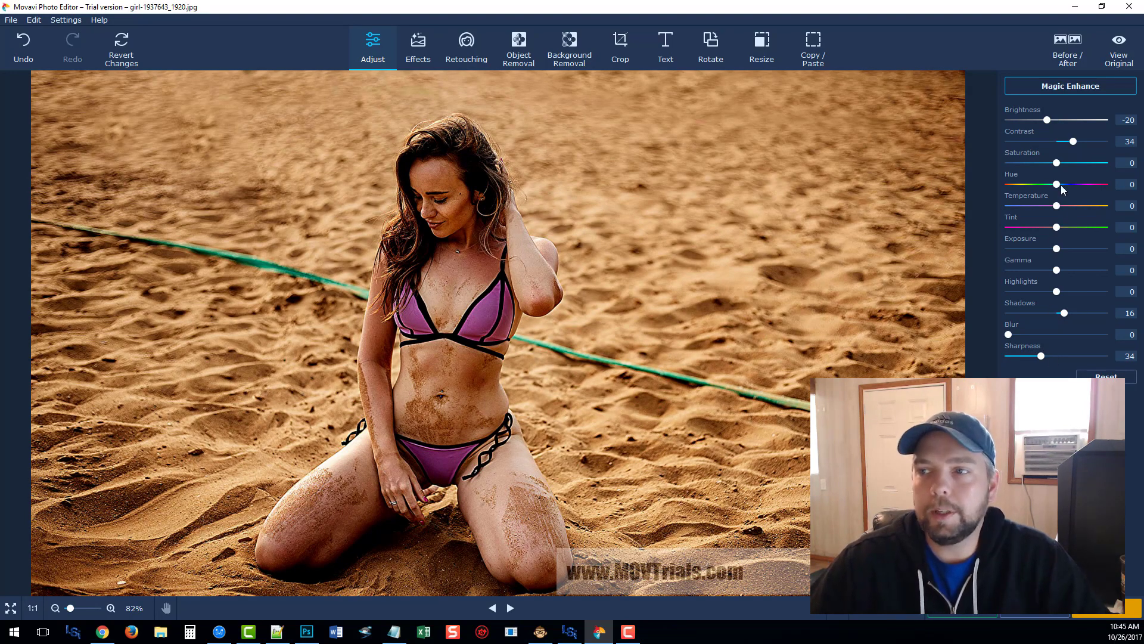
- Compare the adjusted photo with the original twice, and reset all the adjustments
click(1118, 48)
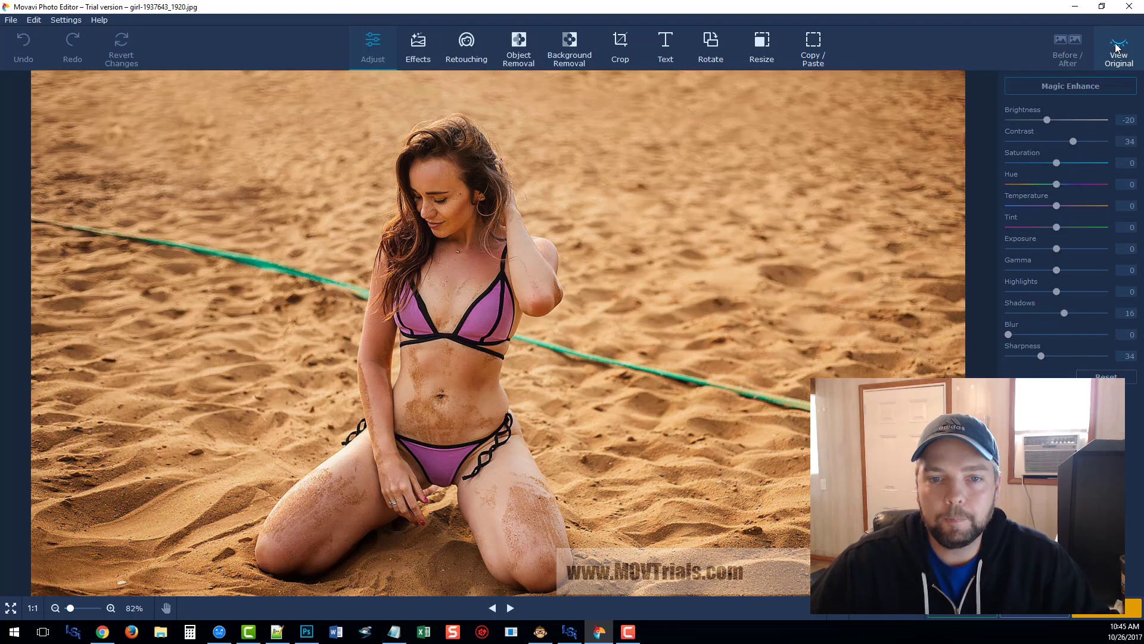
click(1118, 48)
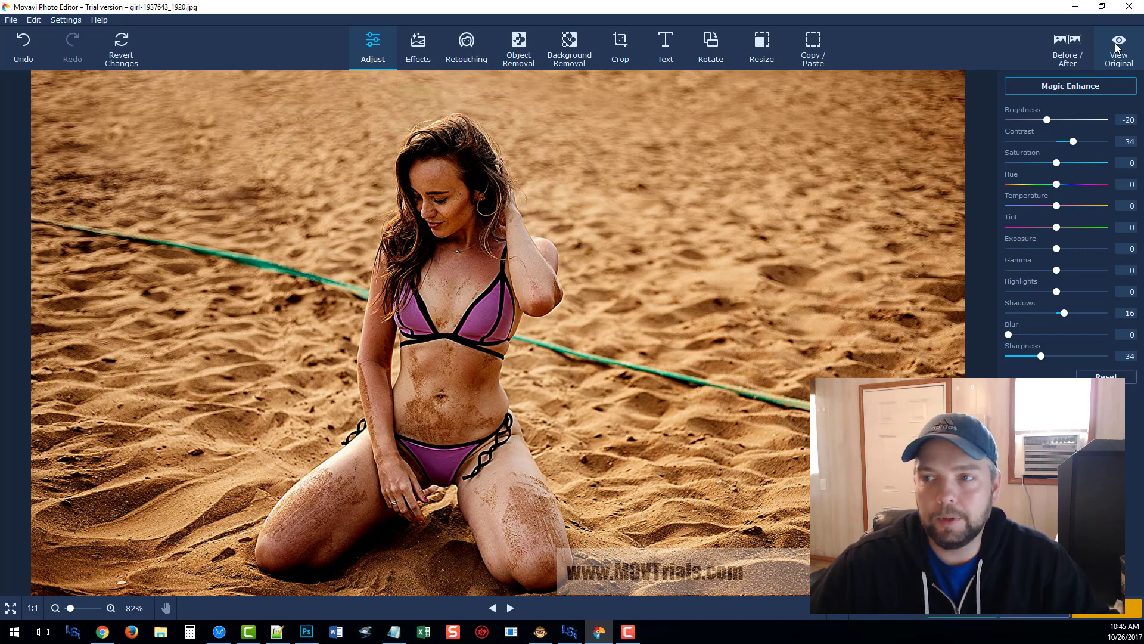
click(1118, 48)
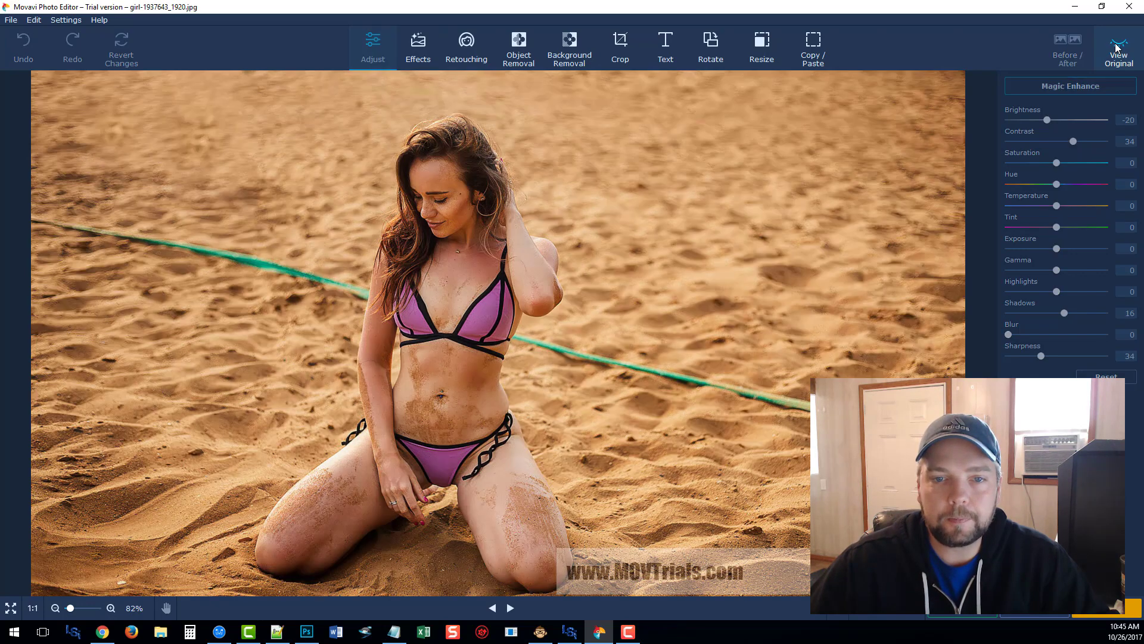
click(1118, 48)
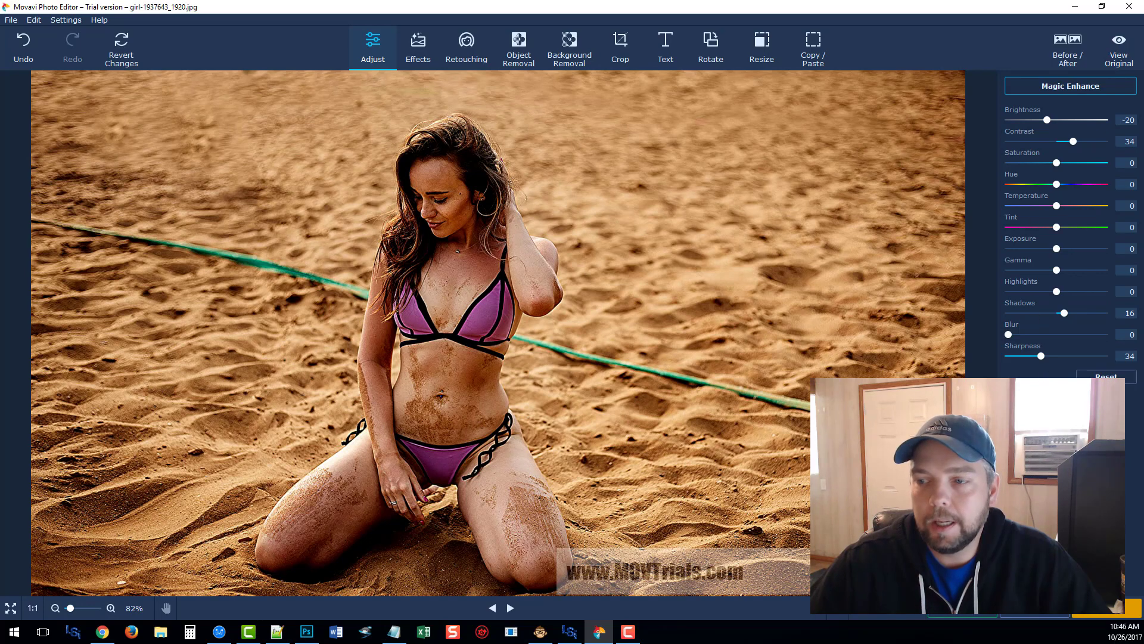
click(1102, 376)
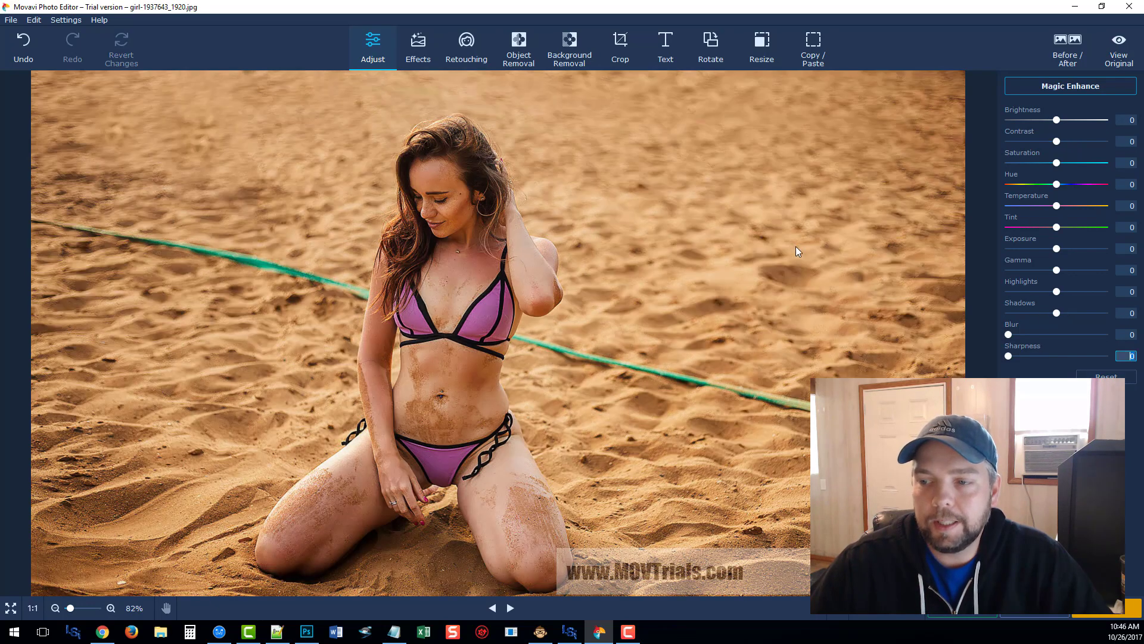
- Browse the Popular effects and preview the black-and-white Adams effect on the photo
click(422, 51)
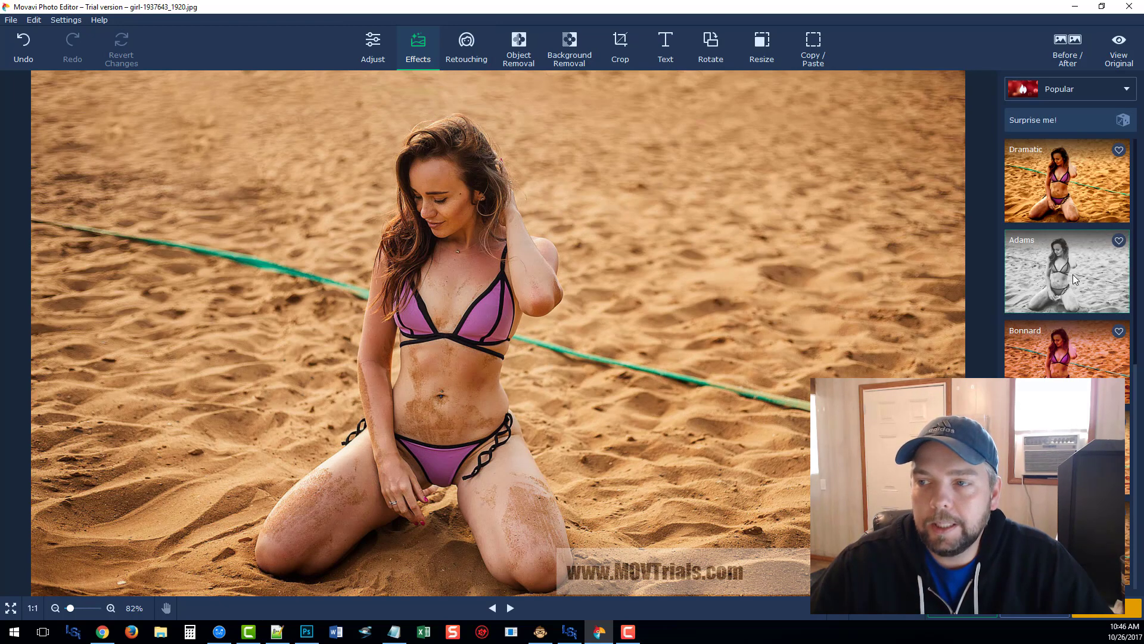
scroll(1072, 280, down, 1)
scroll(1073, 280, up, 1)
scroll(1072, 274, down, 3)
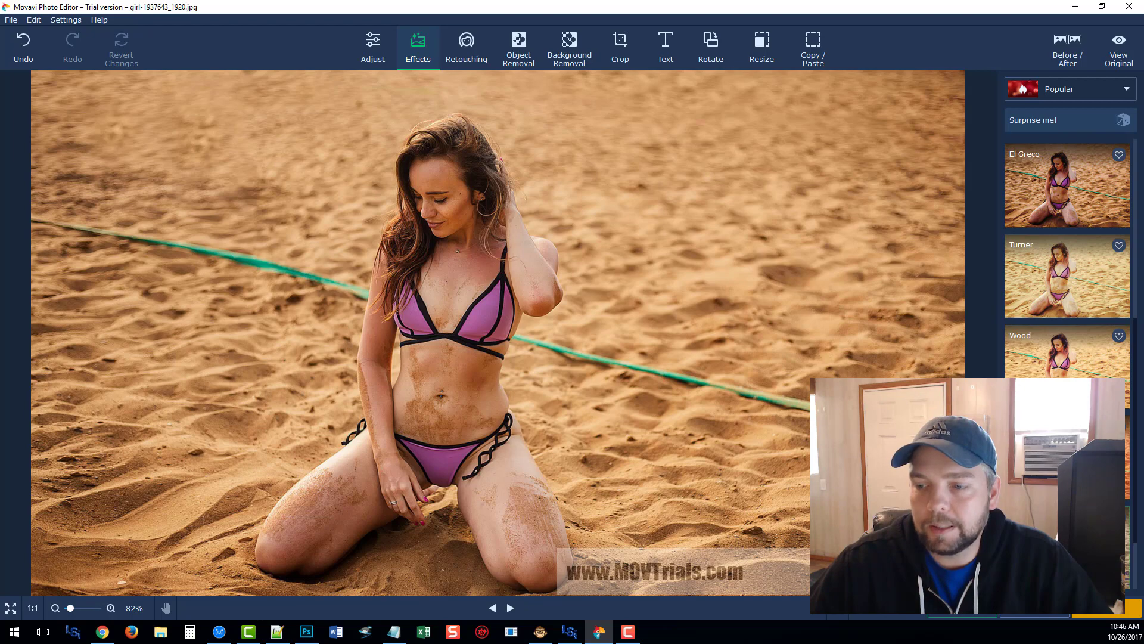
scroll(1068, 282, up, 3)
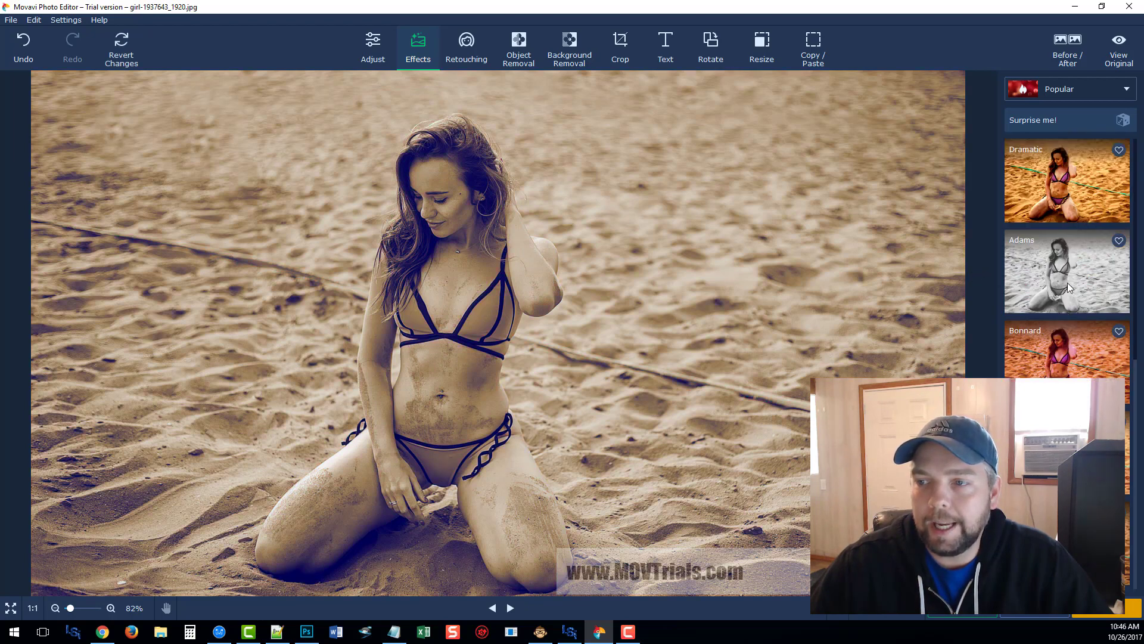
click(1070, 271)
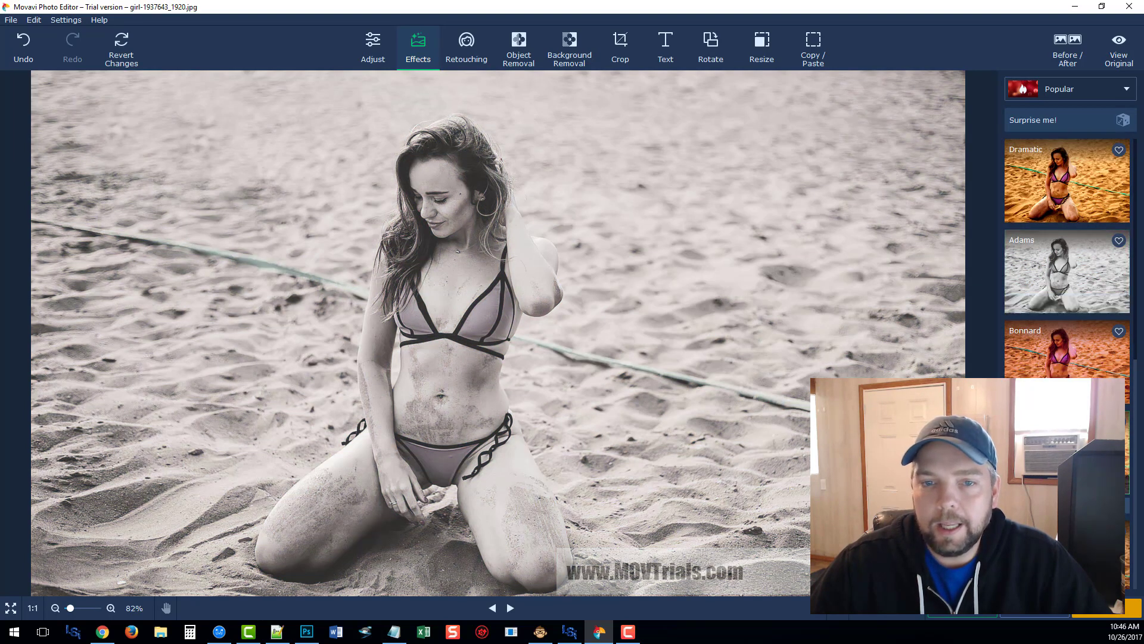
- Try another Popular effect and apply the Wood effect to the photo
scroll(1067, 382, down, 6)
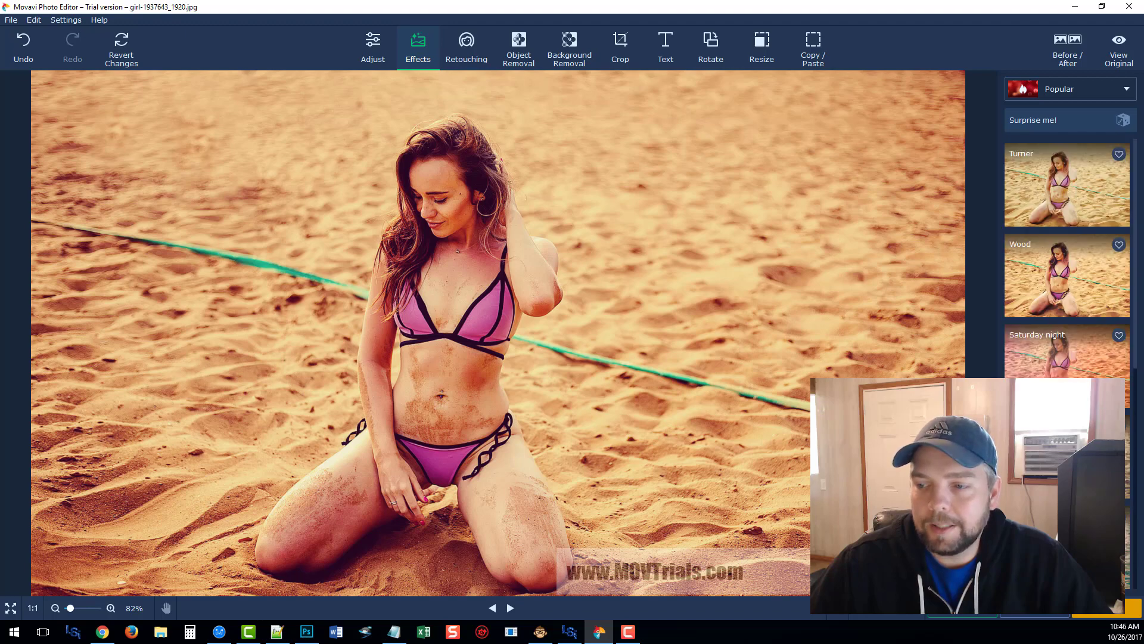
click(1067, 456)
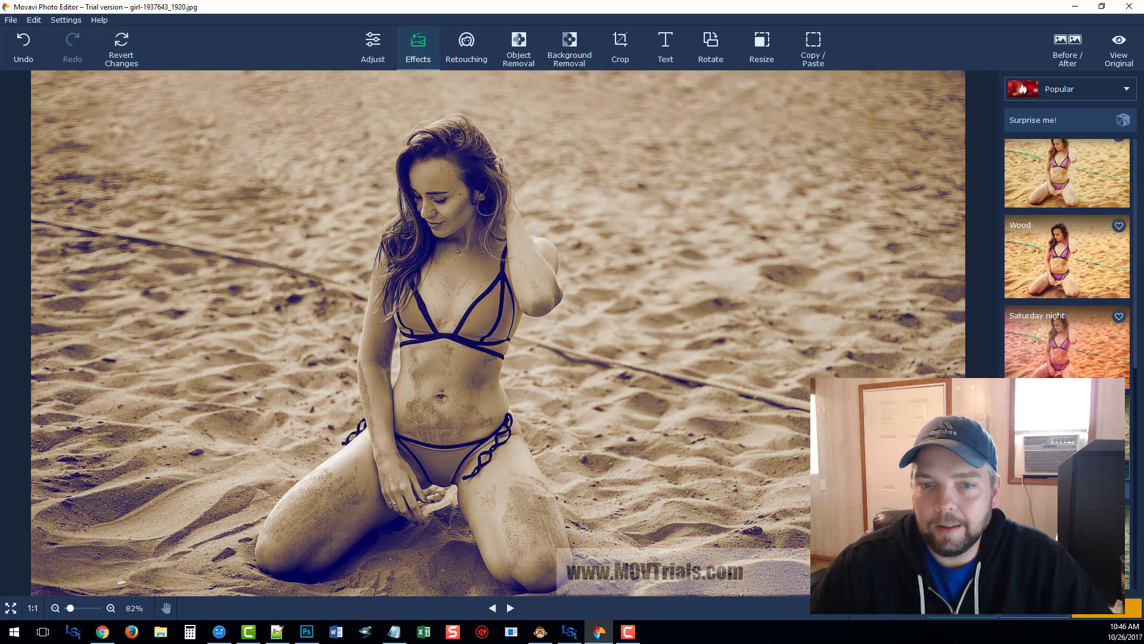
click(1063, 270)
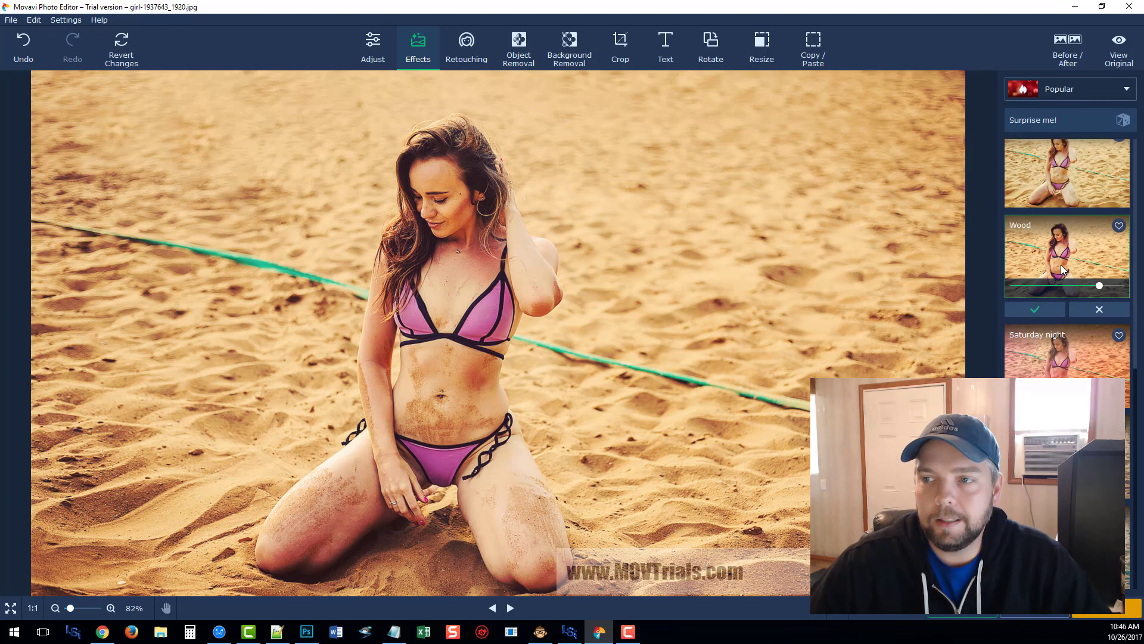
click(1044, 310)
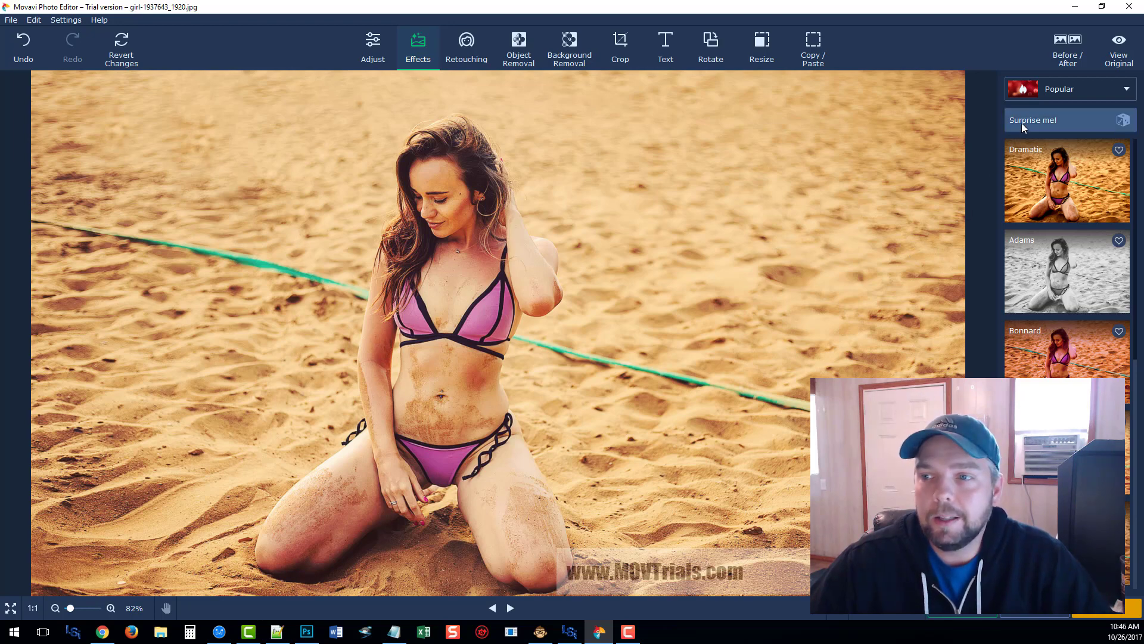
- Try several random effects on the photo, and revert all changes to the image
click(1047, 119)
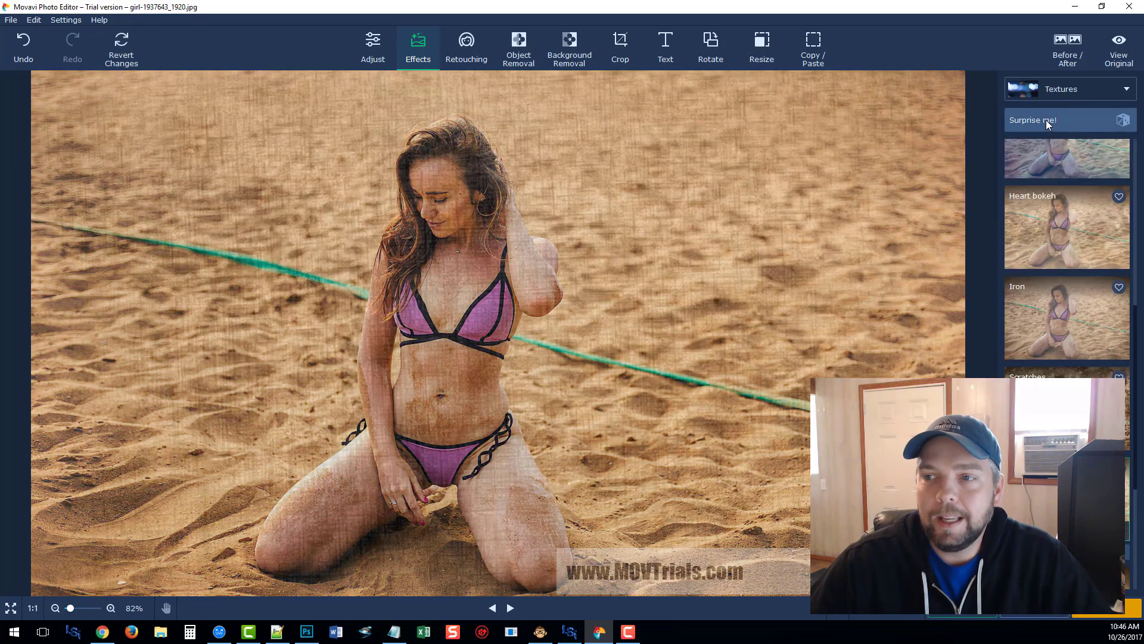
click(1099, 115)
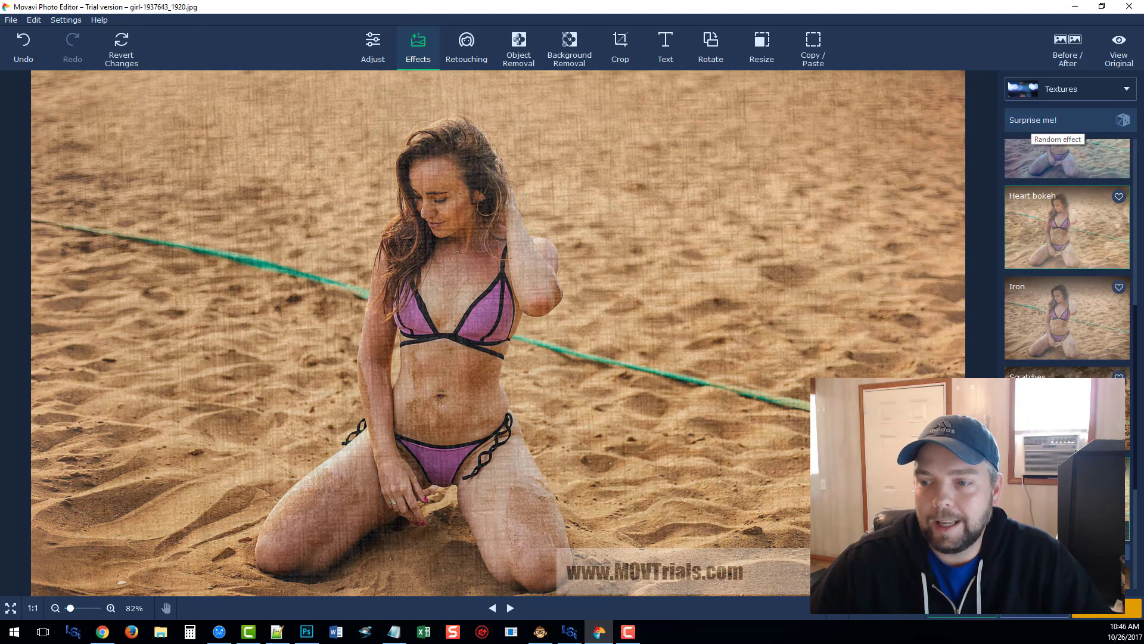
click(1109, 93)
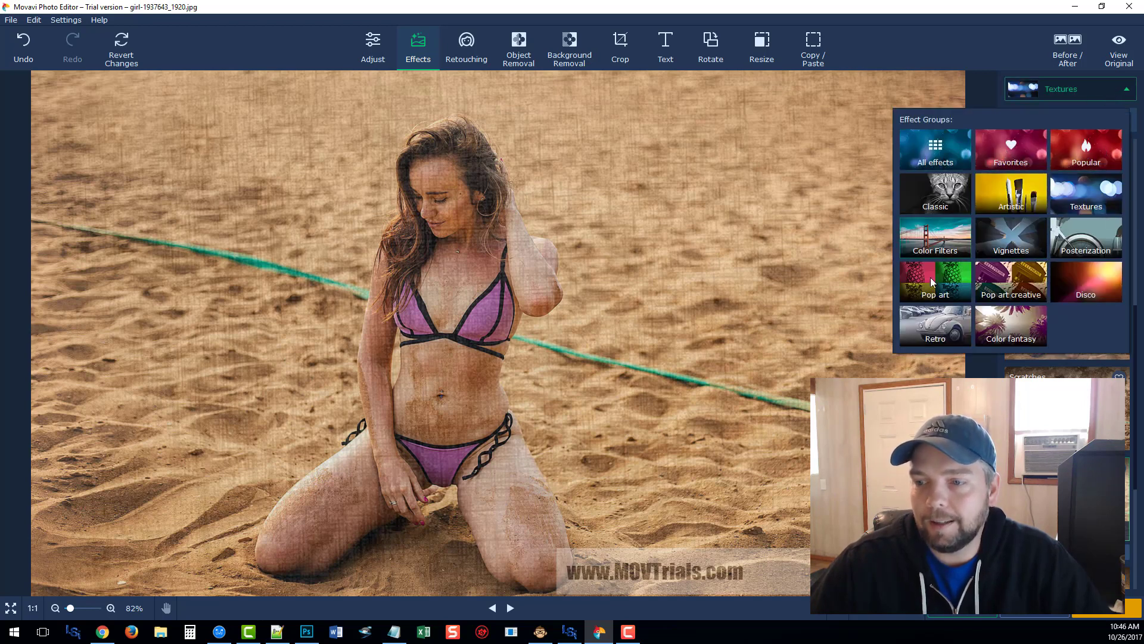
click(1088, 91)
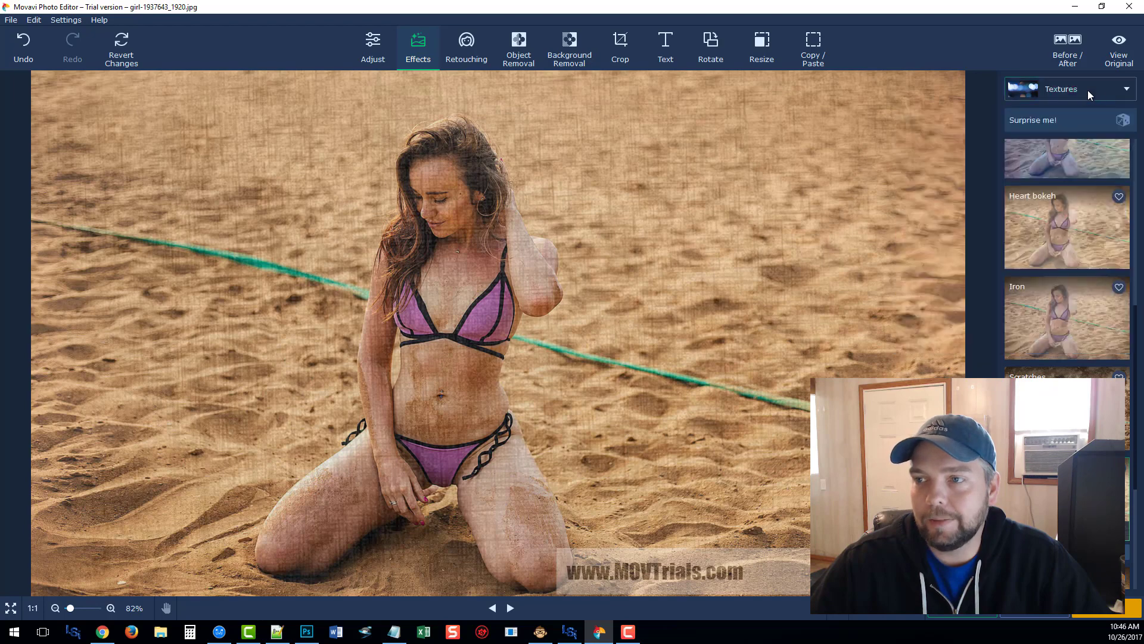
click(1063, 117)
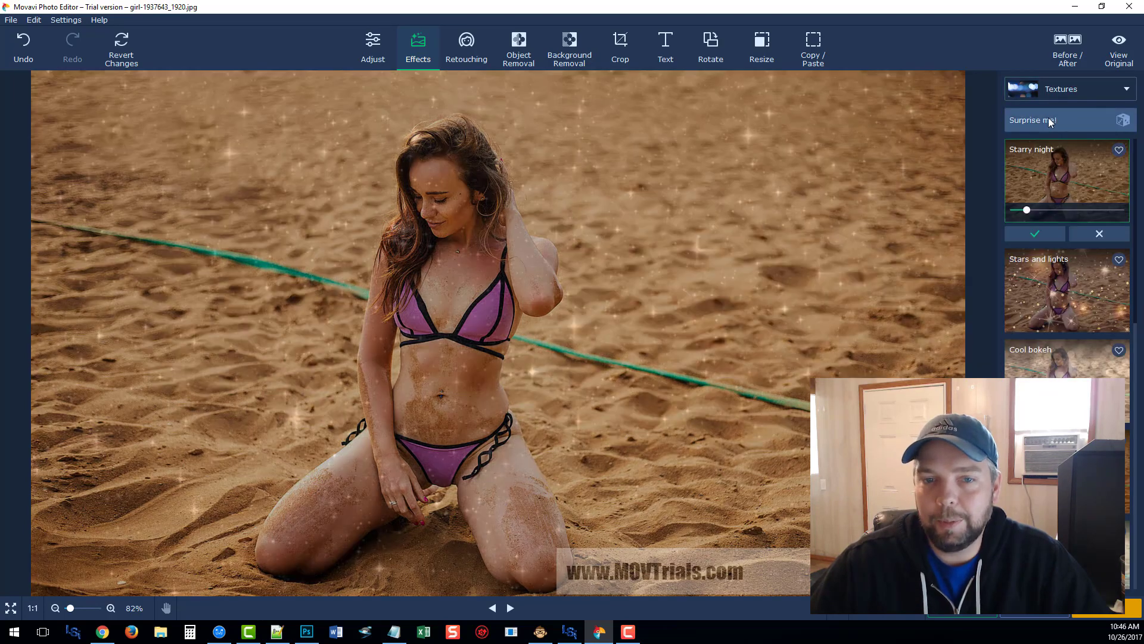
click(1057, 126)
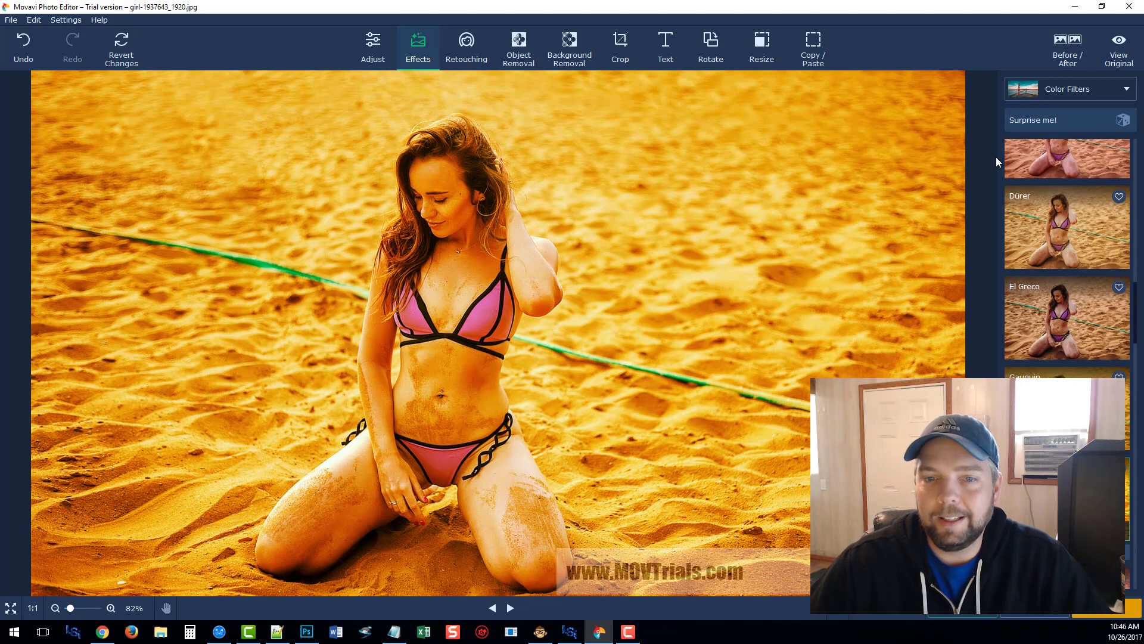
click(1030, 127)
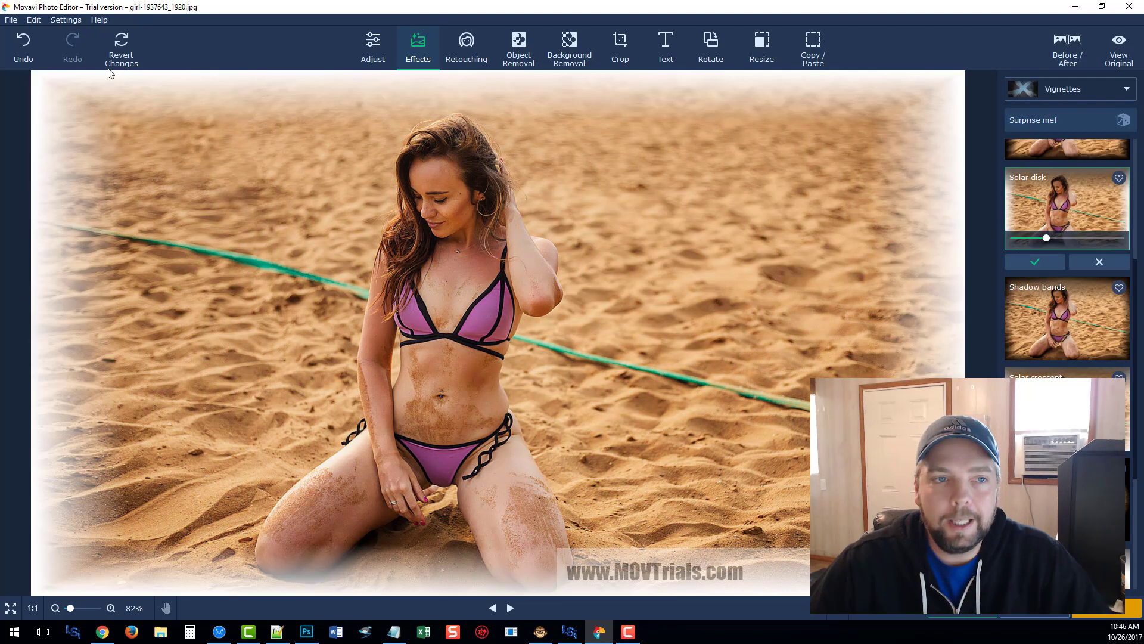
click(124, 41)
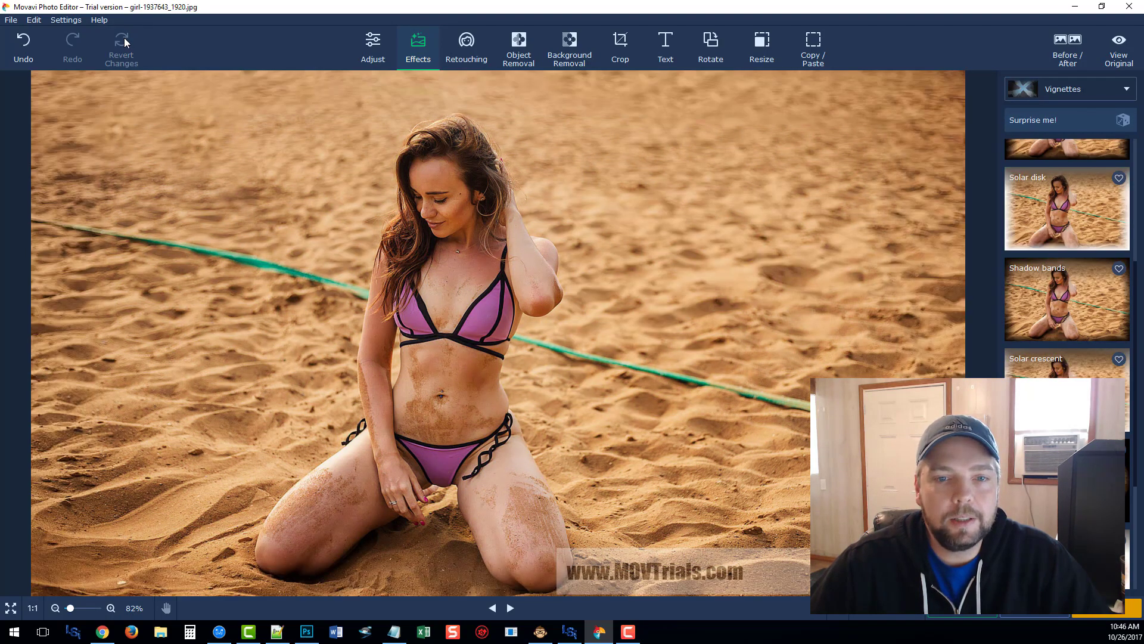
- Paint the woman's hair dark red with the Hair color retouching brush at size 39
click(466, 51)
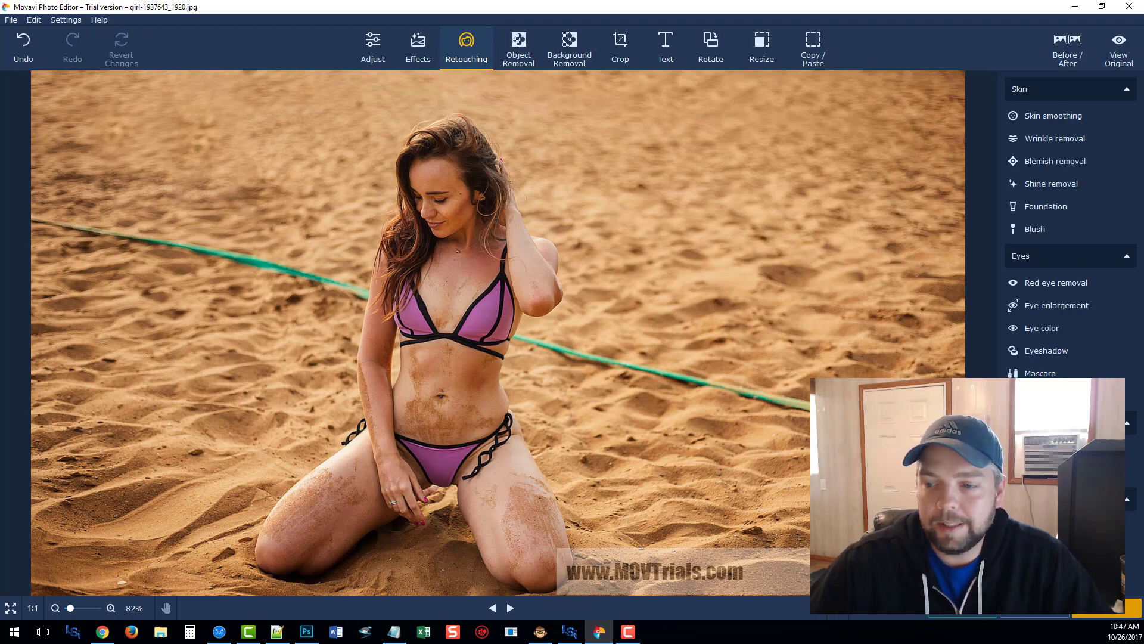
click(1043, 526)
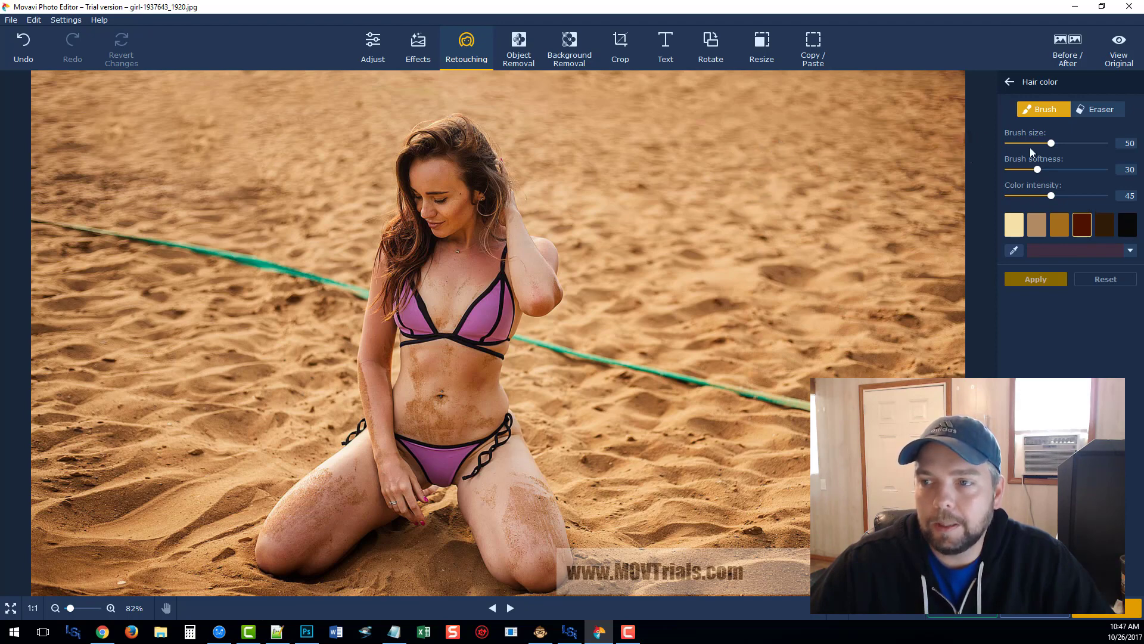
mouse_move(1052, 143)
mouse_down()
mouse_move(1028, 142)
mouse_move(1043, 143)
mouse_up()
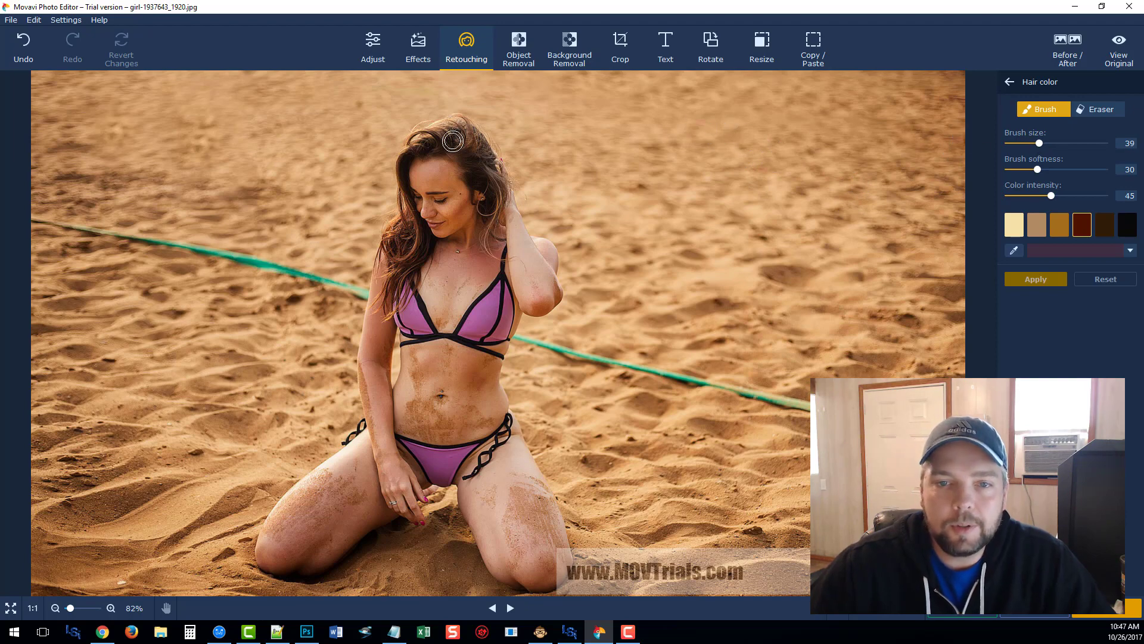
mouse_move(460, 142)
mouse_down()
mouse_move(495, 174)
mouse_move(491, 252)
mouse_move(503, 184)
mouse_move(492, 159)
mouse_move(464, 125)
mouse_move(452, 122)
mouse_move(460, 136)
mouse_move(438, 127)
mouse_move(402, 161)
mouse_move(412, 254)
mouse_move(393, 296)
mouse_move(400, 221)
mouse_move(389, 247)
mouse_move(398, 269)
mouse_move(387, 285)
mouse_move(414, 163)
mouse_move(435, 126)
mouse_move(473, 131)
mouse_move(493, 158)
mouse_move(491, 253)
mouse_up()
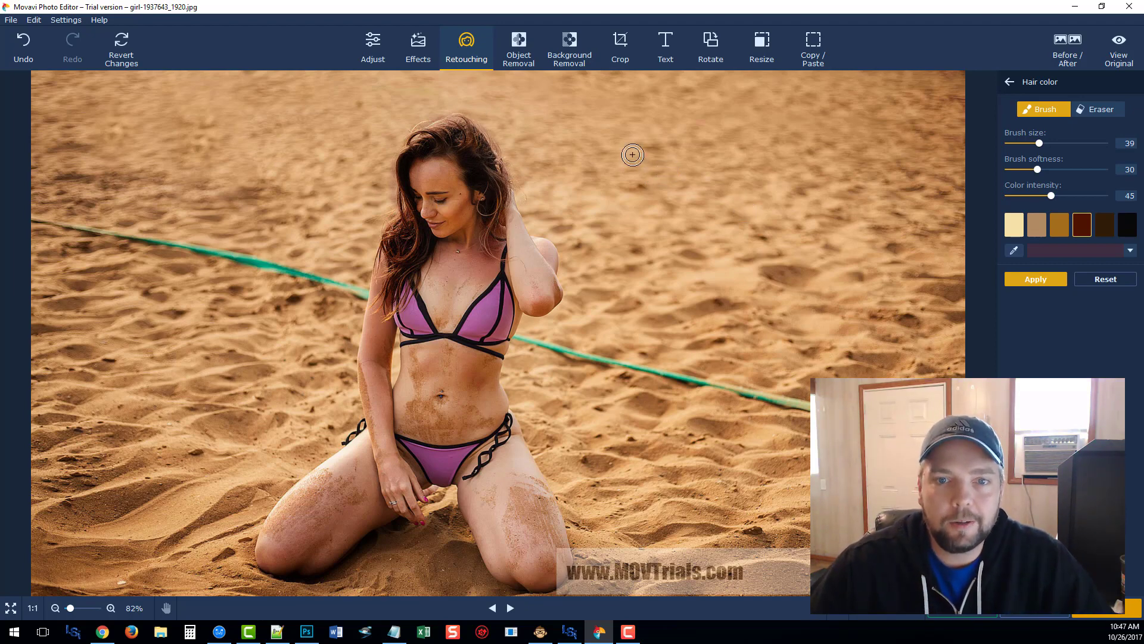
- Compare the recolored hair with the original, reset the hair color and return to the list of retouching tools
click(1122, 55)
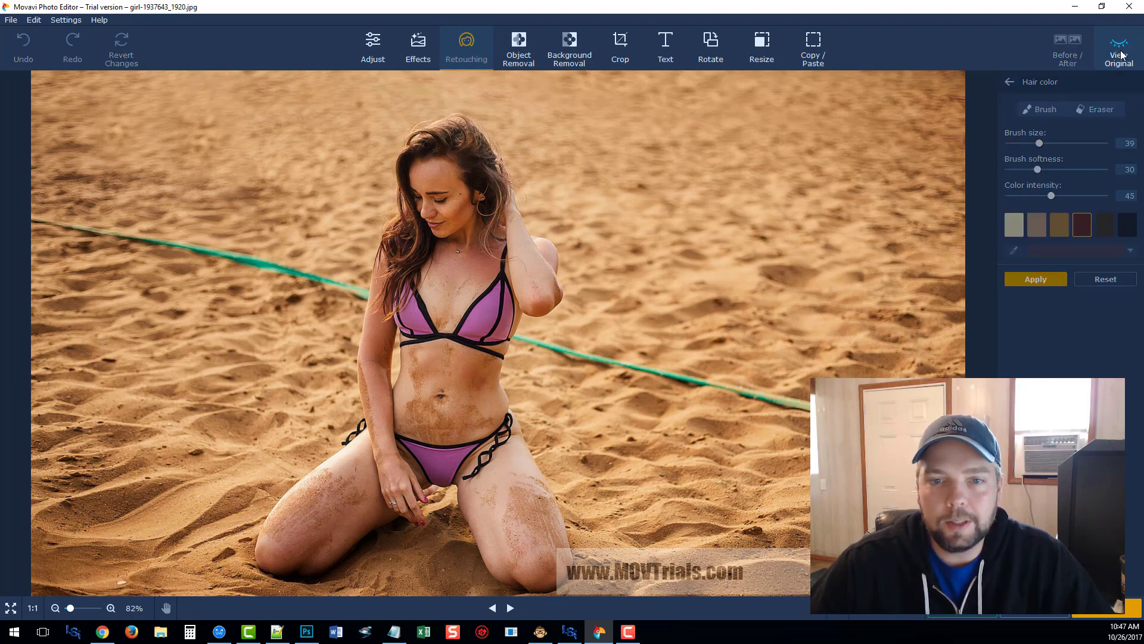
click(1121, 55)
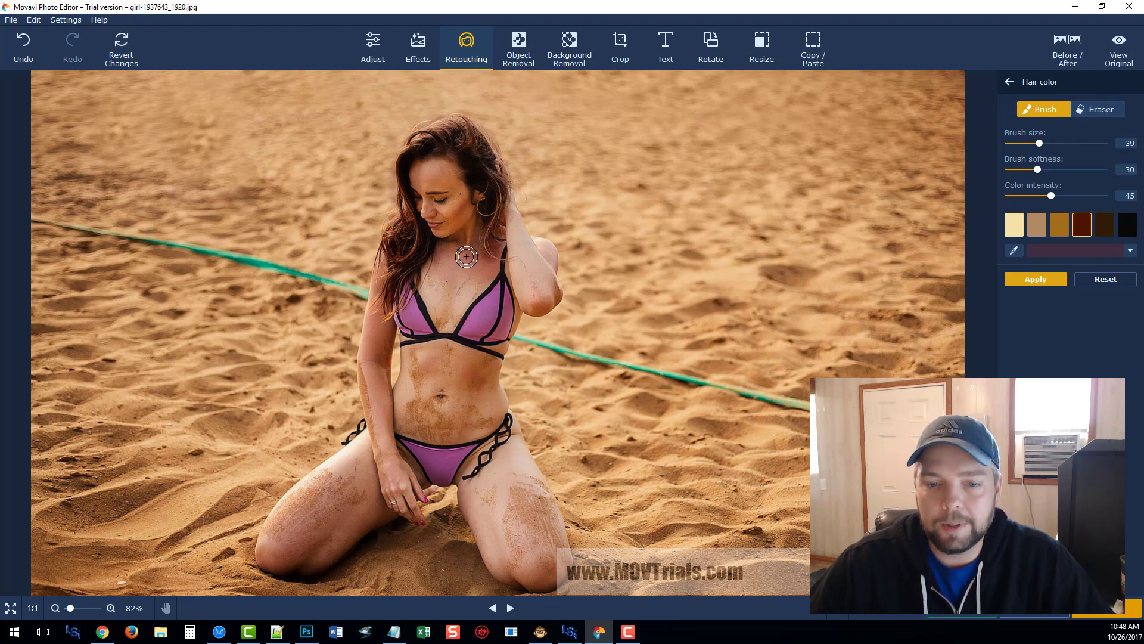
click(1102, 284)
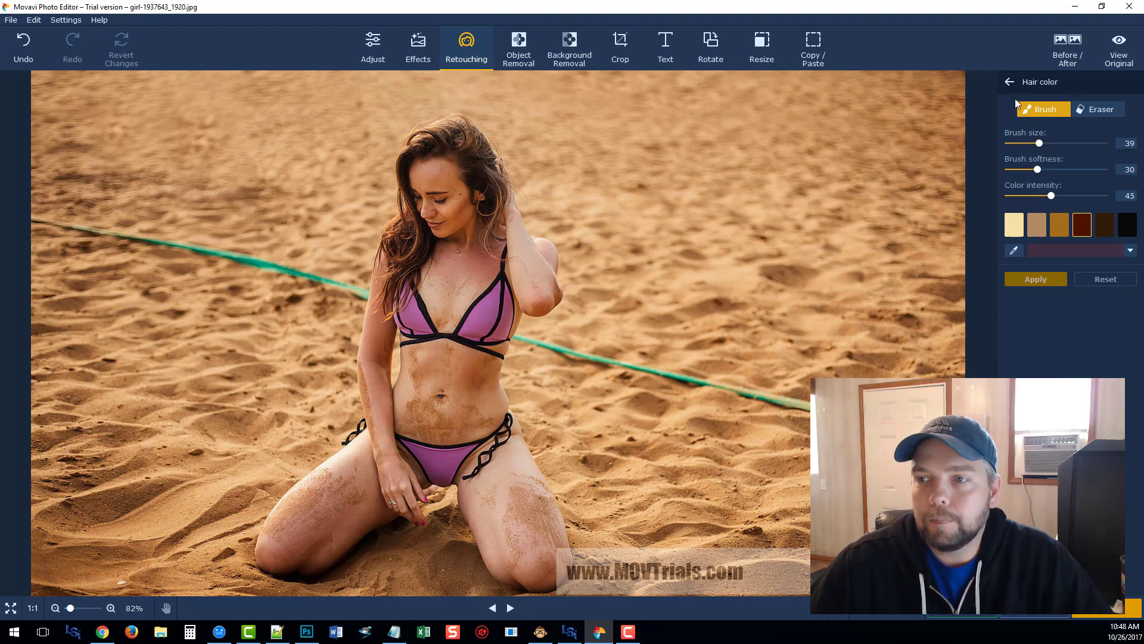
click(1008, 83)
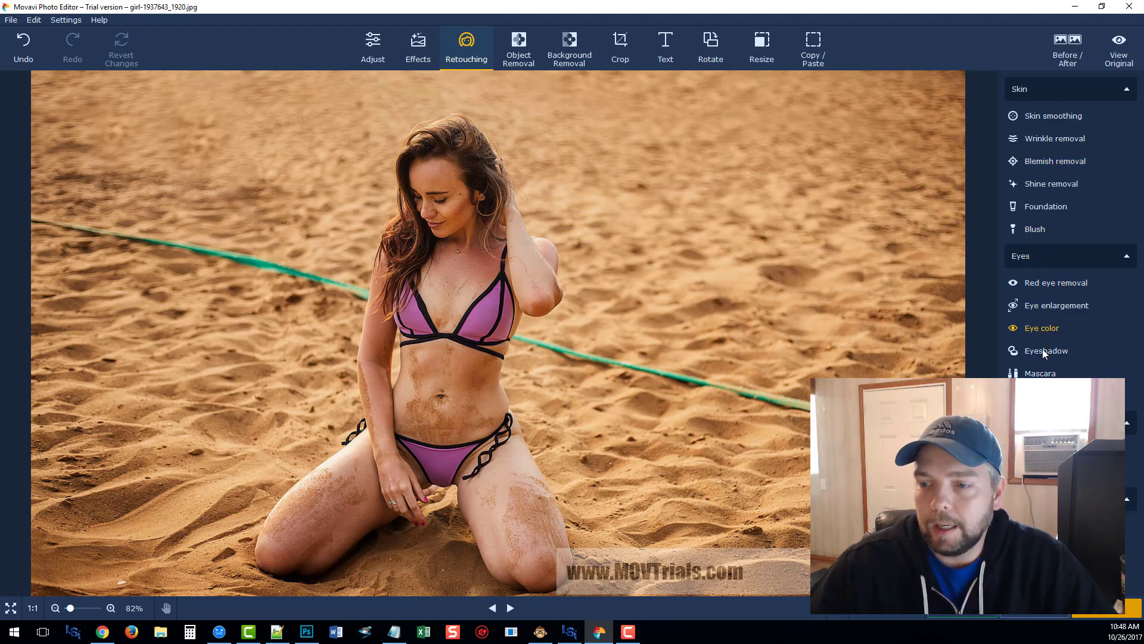
- Remove the mole beside the woman's eye with the Blemish removal brush at size 30
click(1042, 160)
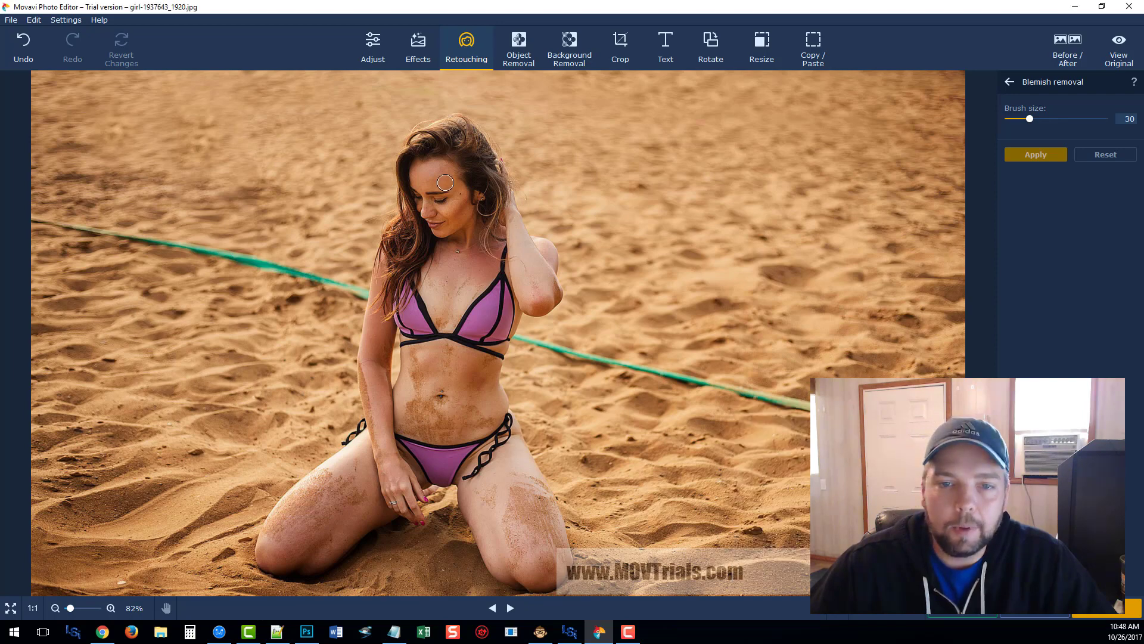
scroll(453, 176, up, 2)
scroll(446, 102, up, 3)
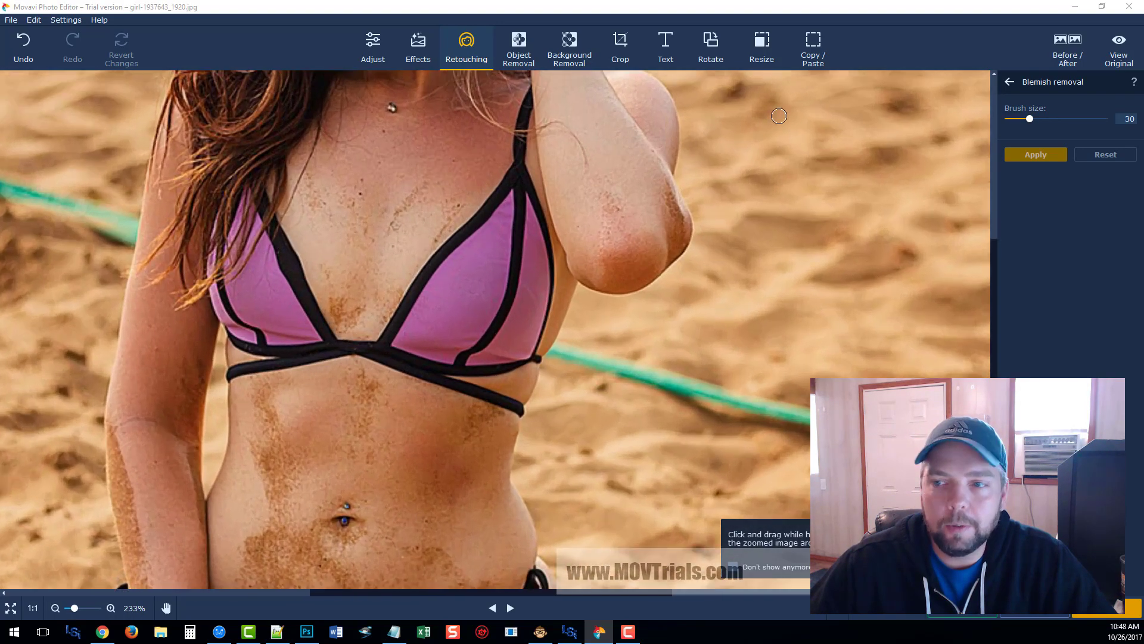
drag(998, 261, 996, 130)
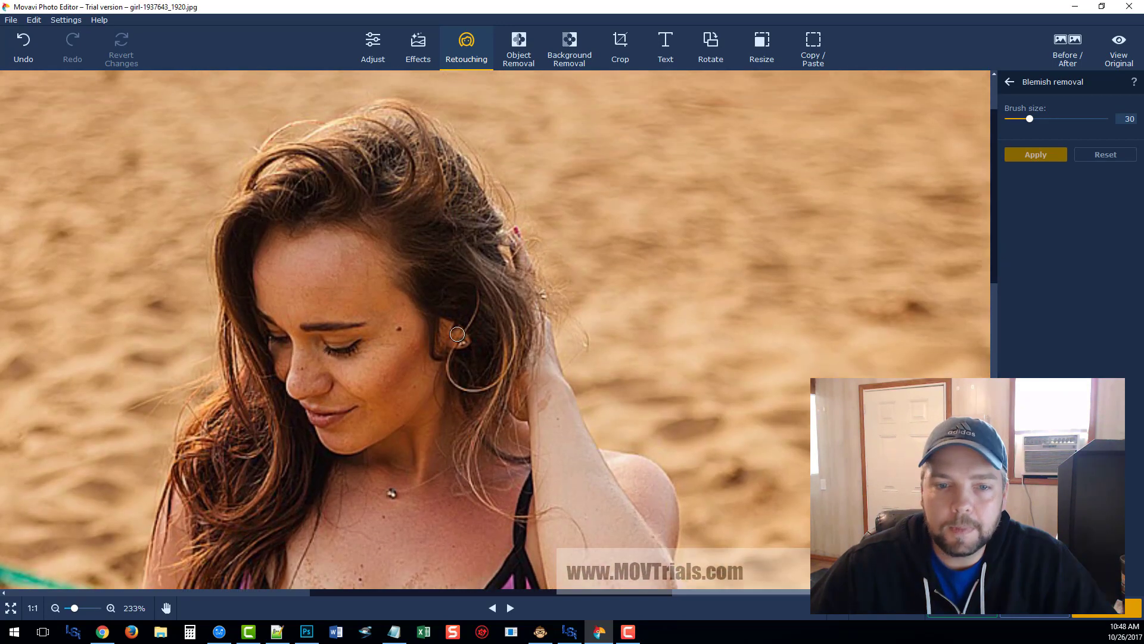
click(399, 328)
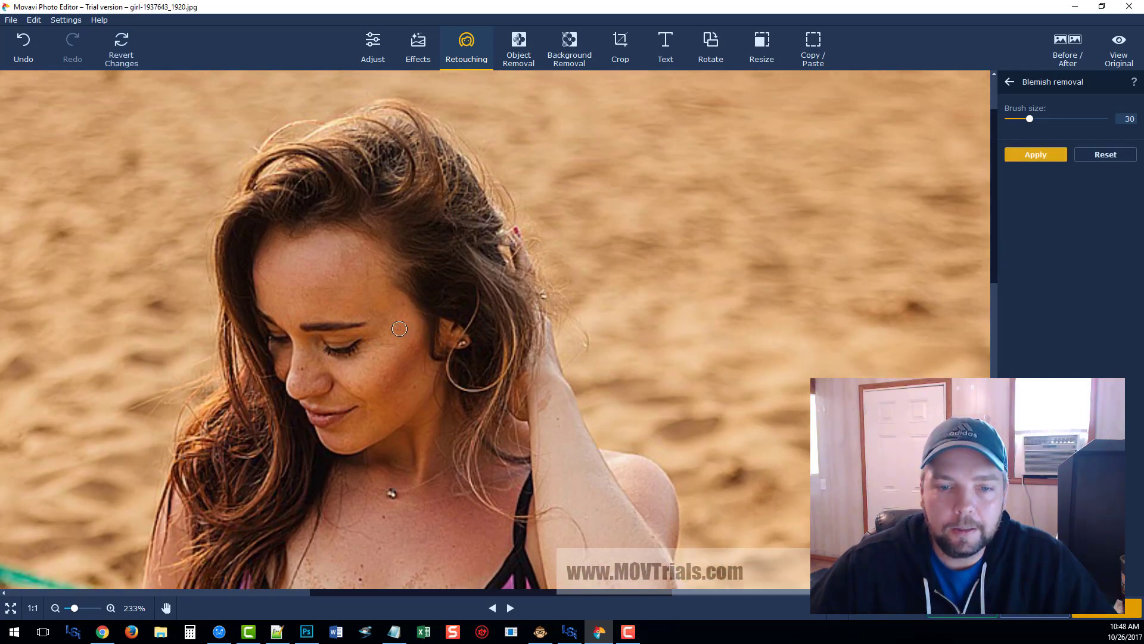
- Retouch a sandy spot on the woman's chest with Blemish removal, and leave the tool without applying the blemish changes
scroll(420, 474, down, 1)
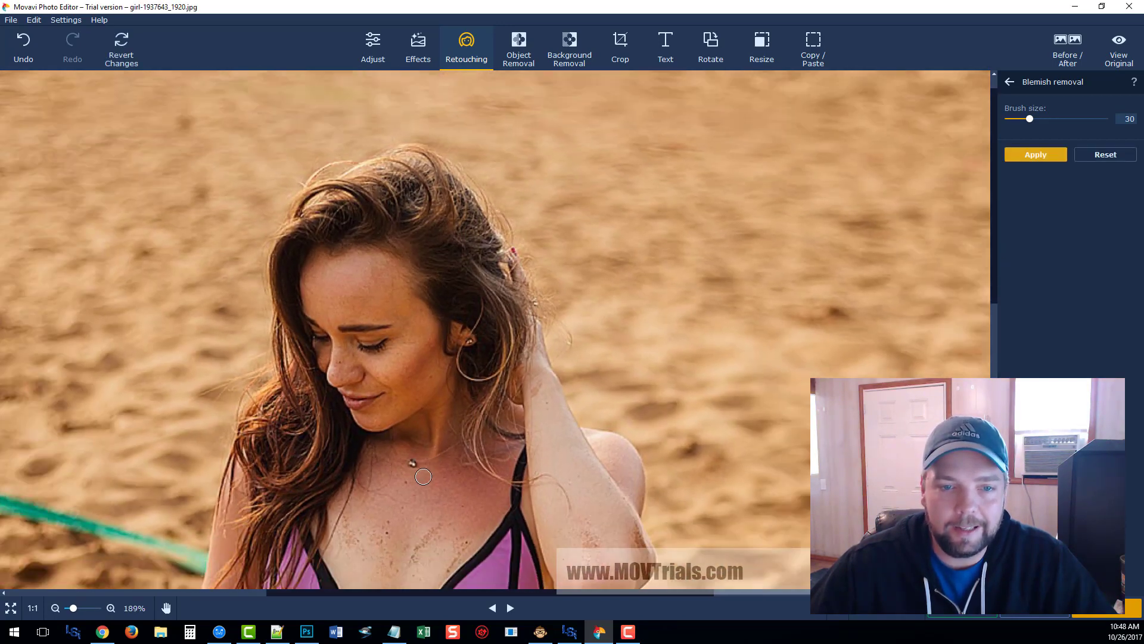
drag(992, 277, 993, 348)
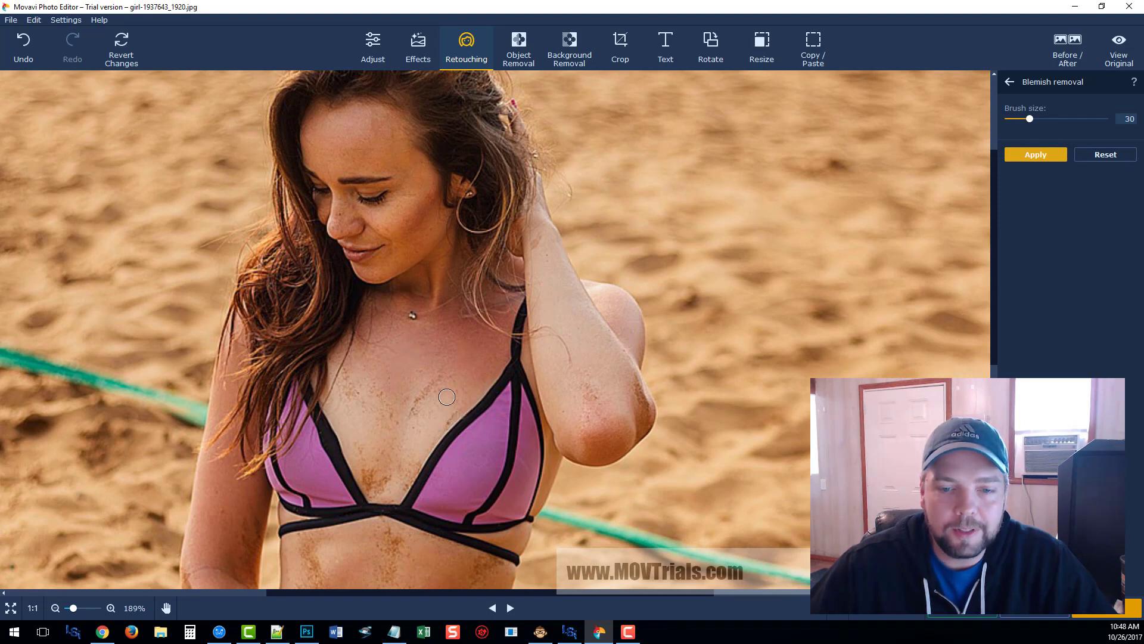
click(444, 378)
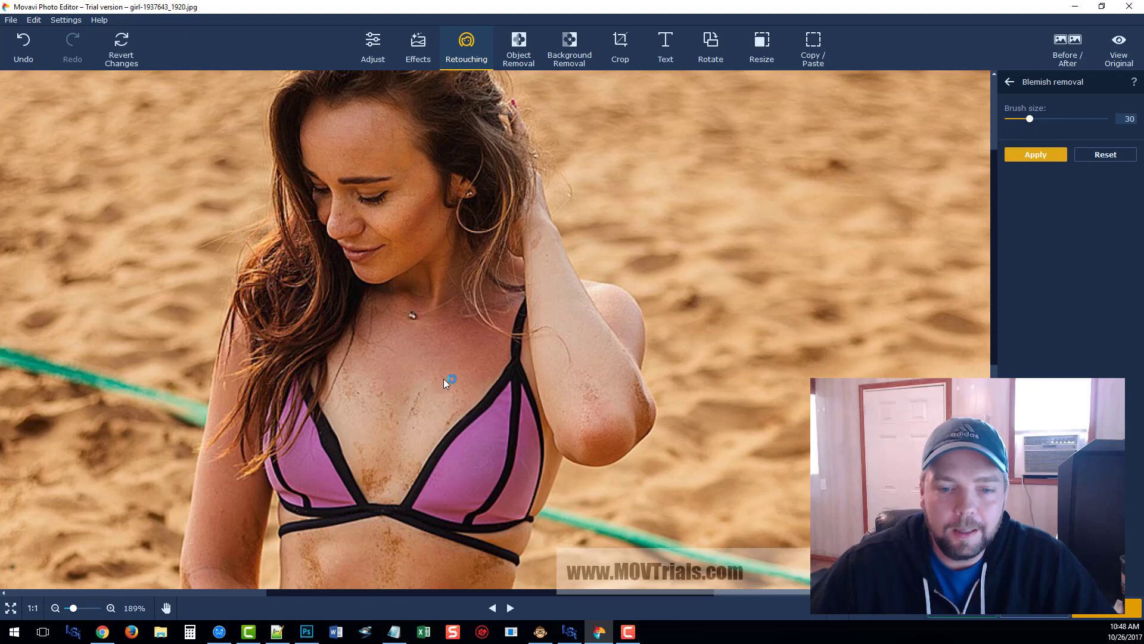
scroll(444, 378, down, 6)
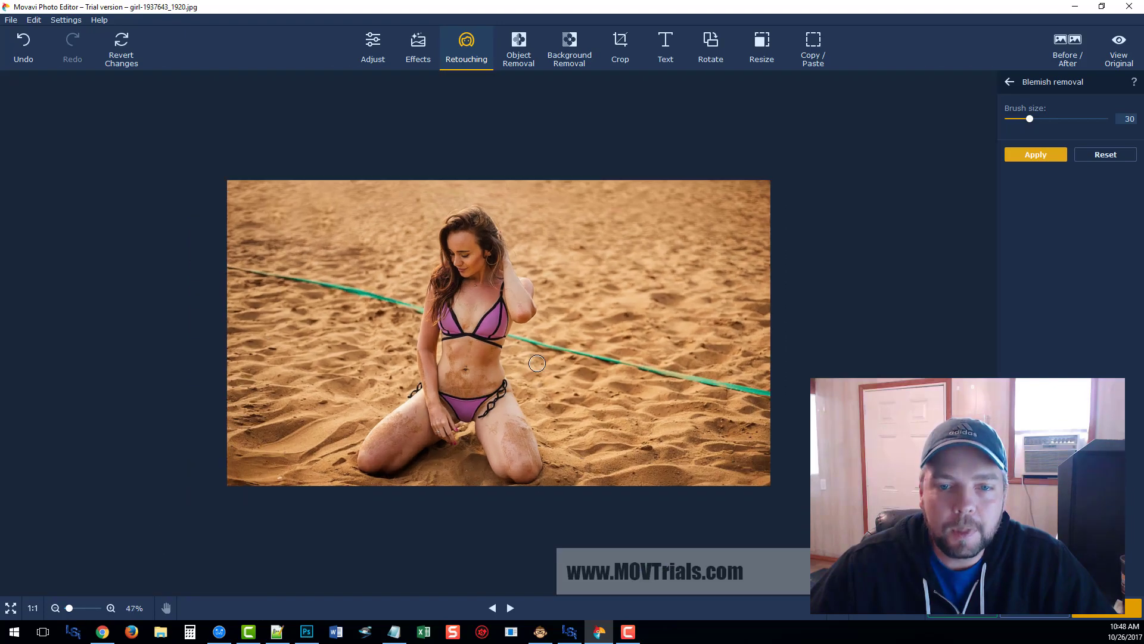
scroll(537, 363, up, 3)
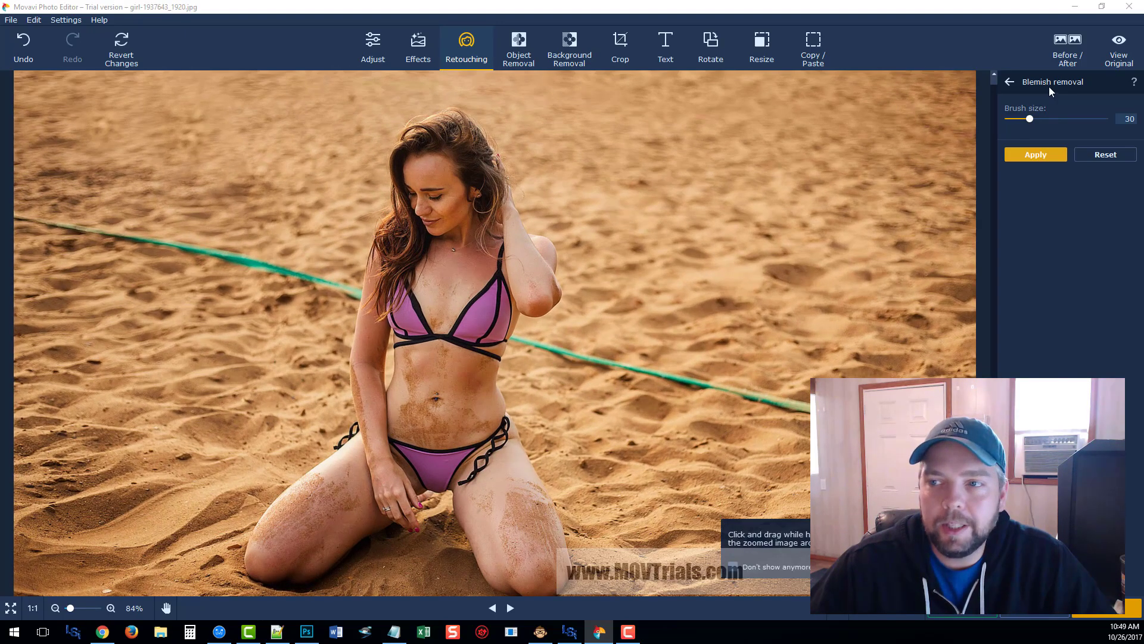
click(1010, 83)
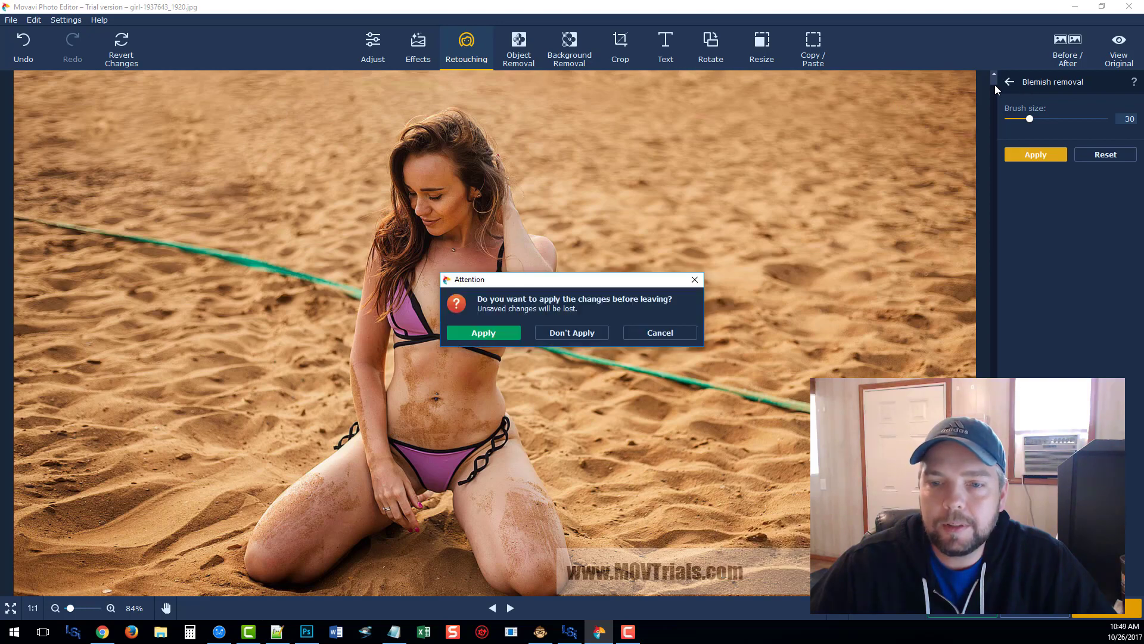
click(536, 335)
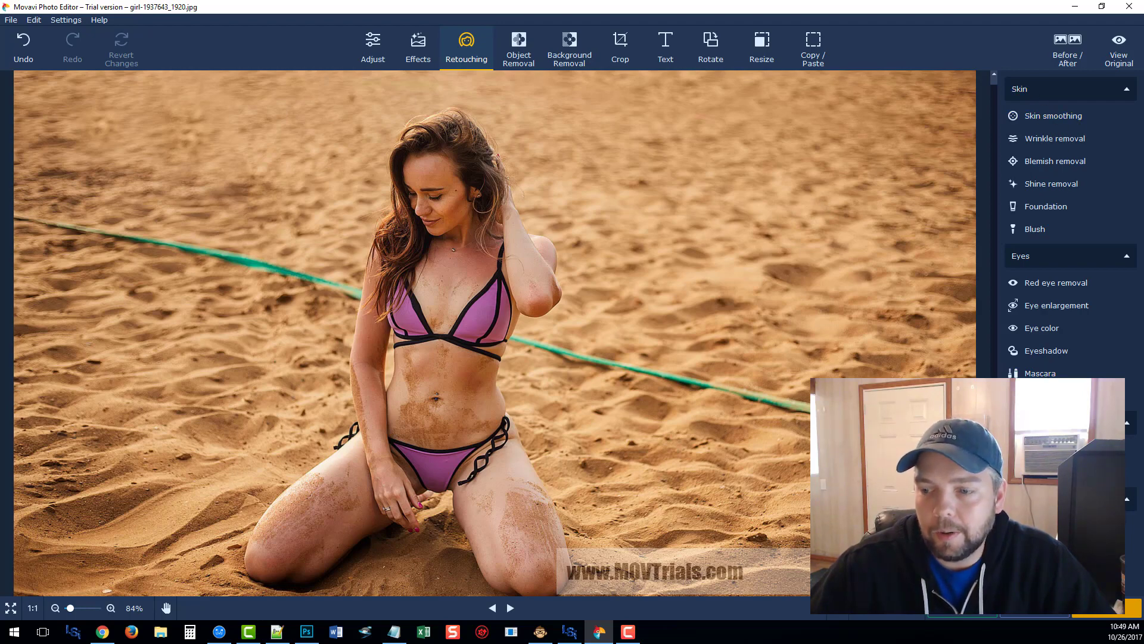
- Erase the green line in the sand on both sides of the woman using Object Removal's selection brush at size 32
click(516, 43)
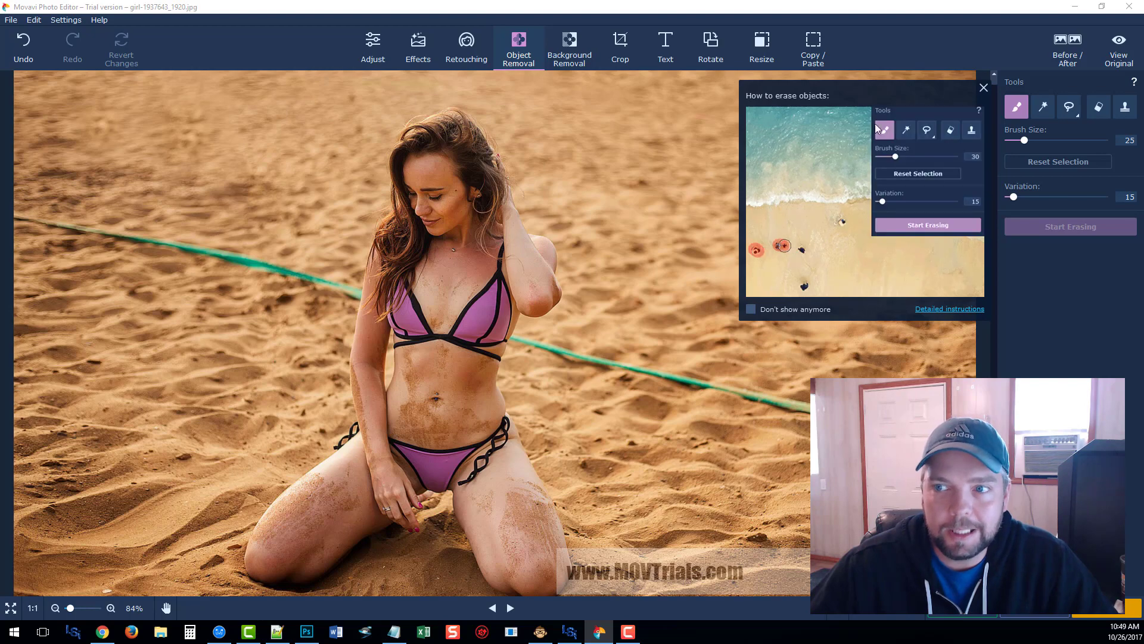
click(982, 88)
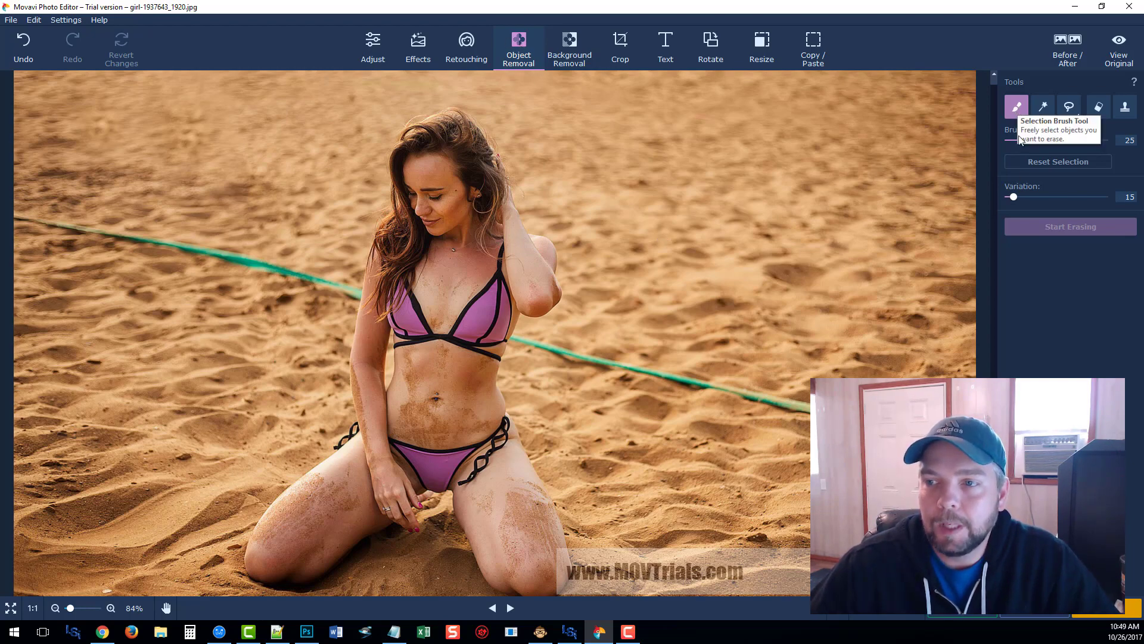
drag(1029, 139, 1101, 140)
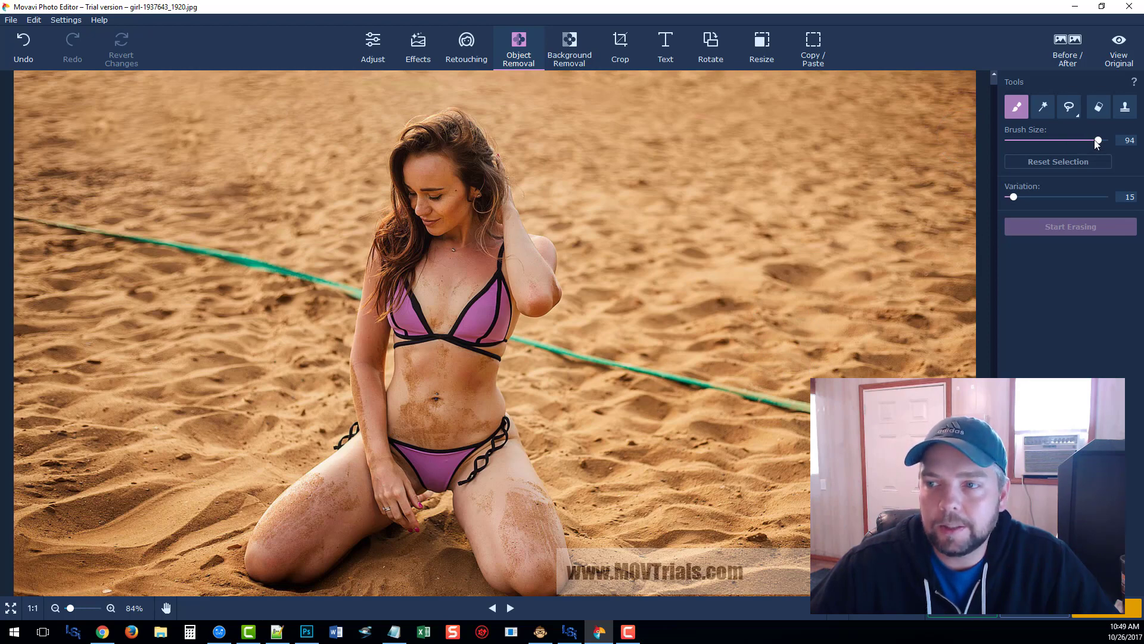
drag(1097, 140, 1032, 141)
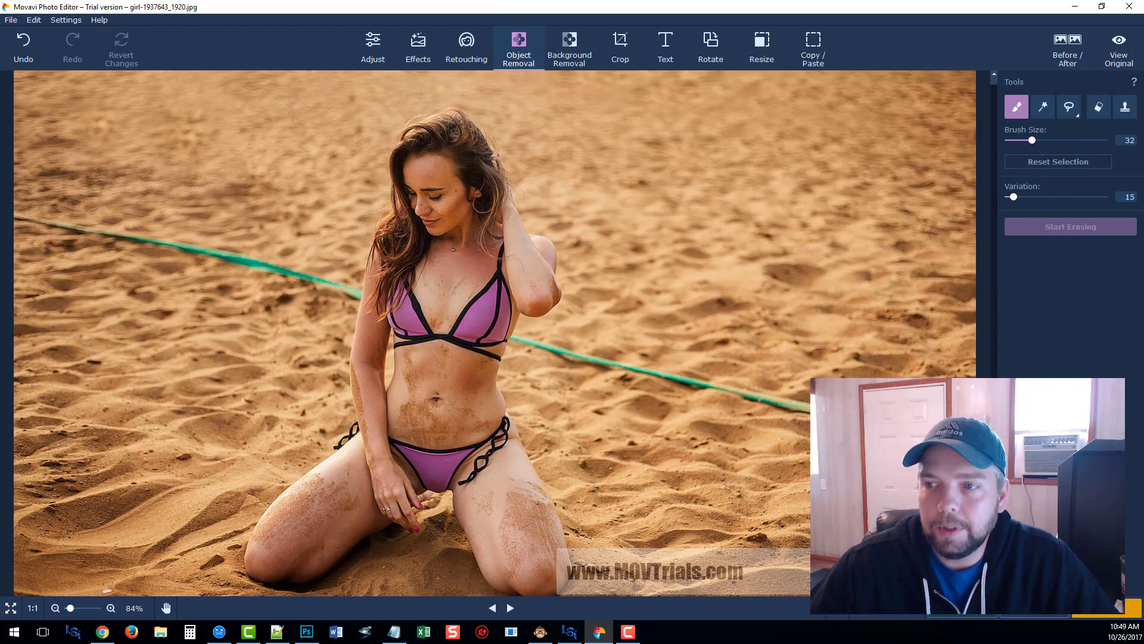
drag(812, 411, 516, 339)
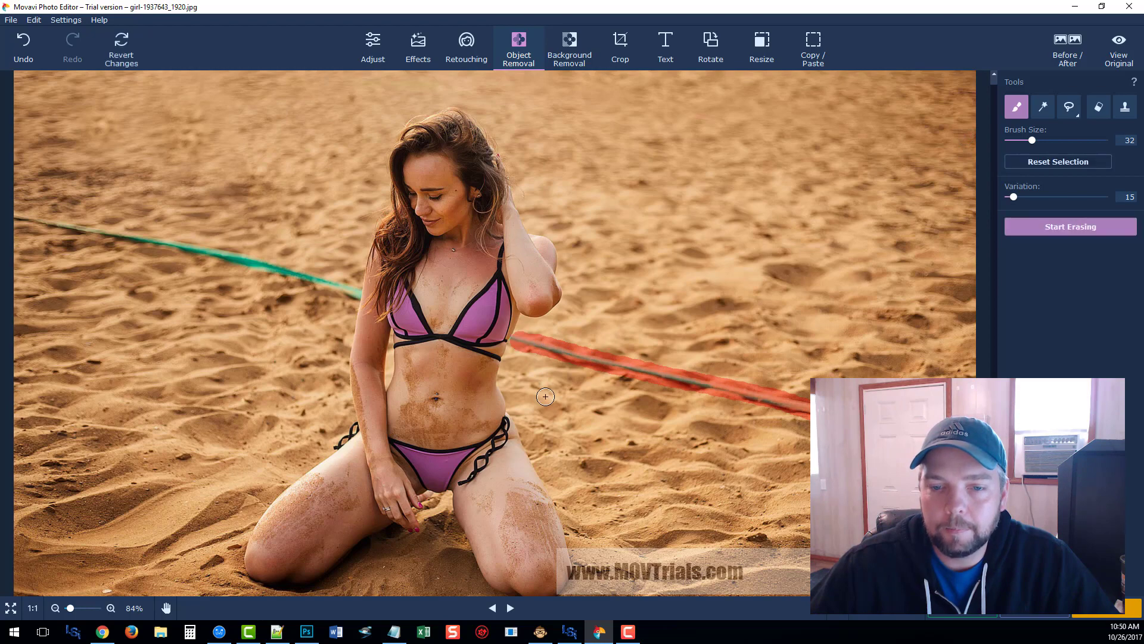
mouse_move(350, 287)
mouse_down()
mouse_move(261, 258)
mouse_move(24, 218)
mouse_up()
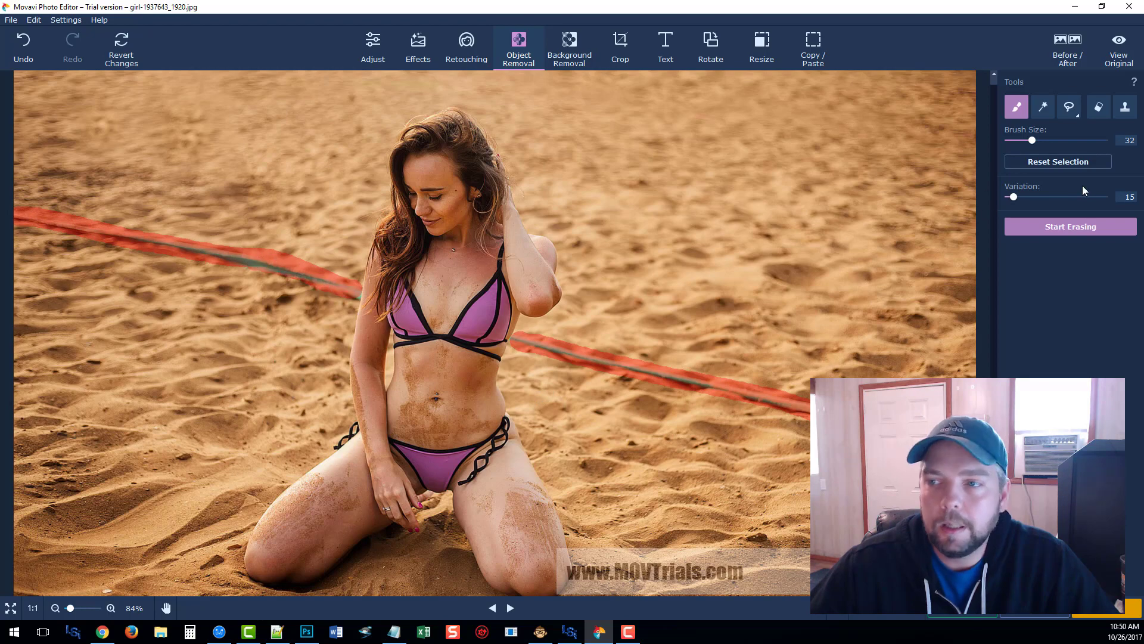
click(1062, 226)
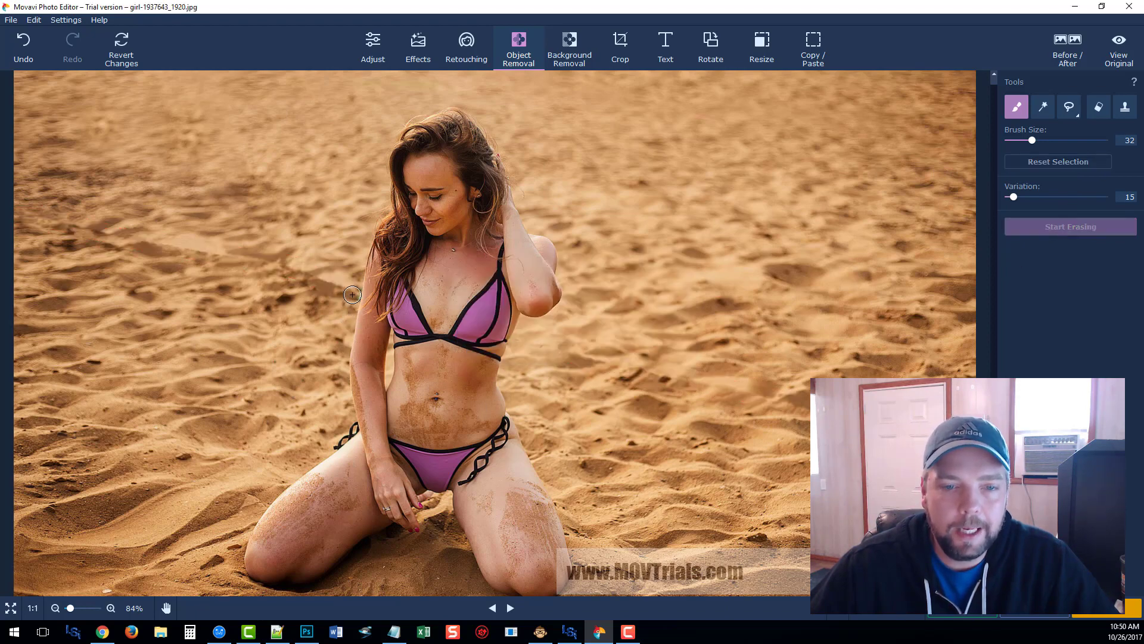
- Select and erase the leftover traces in the sand beside the woman's hair in three passes, and check the whole photo
drag(353, 294, 152, 246)
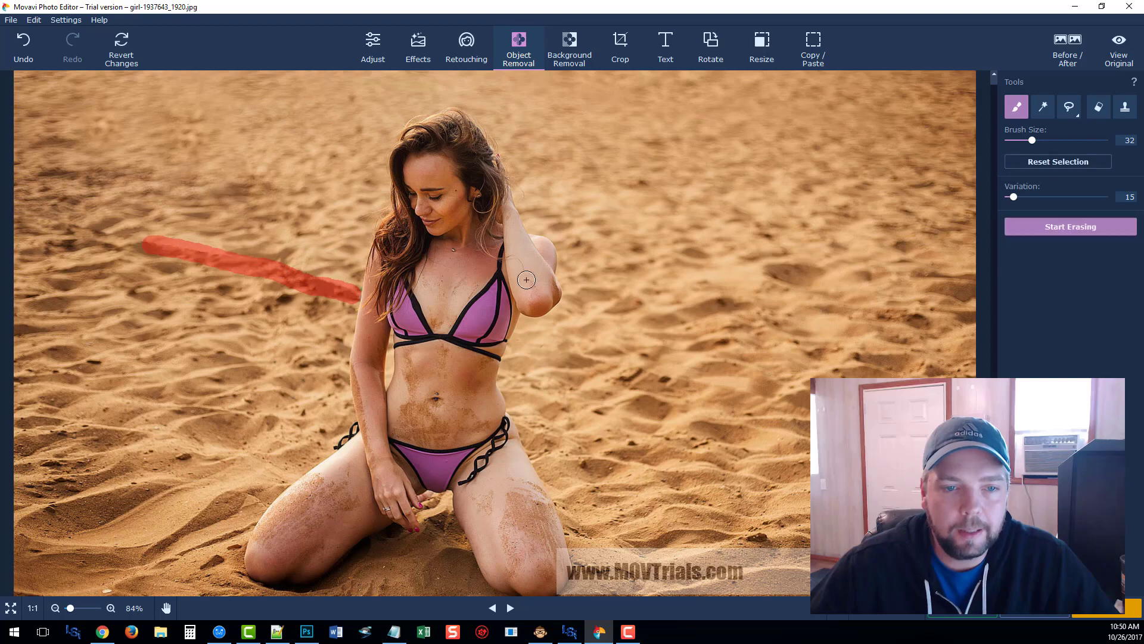
click(1078, 230)
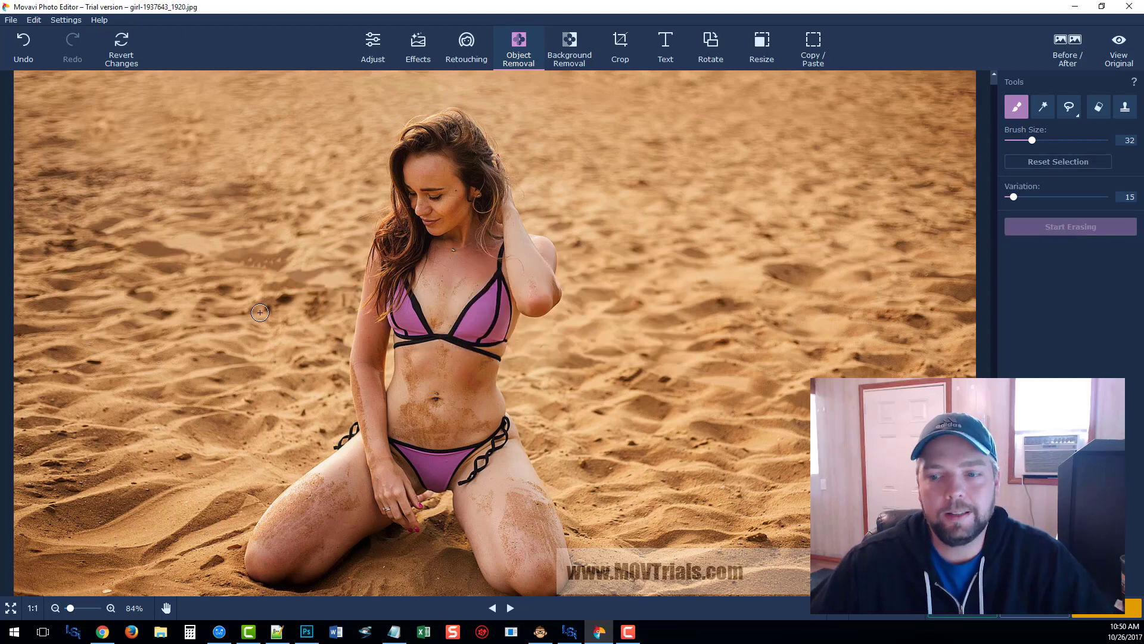
drag(292, 269, 215, 240)
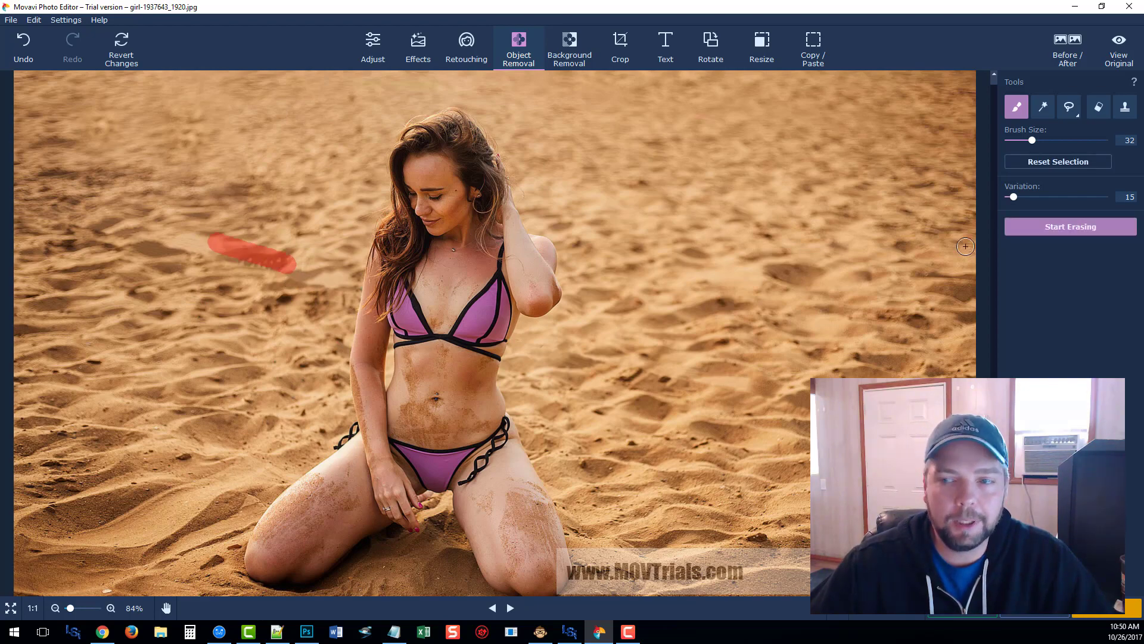
click(1016, 229)
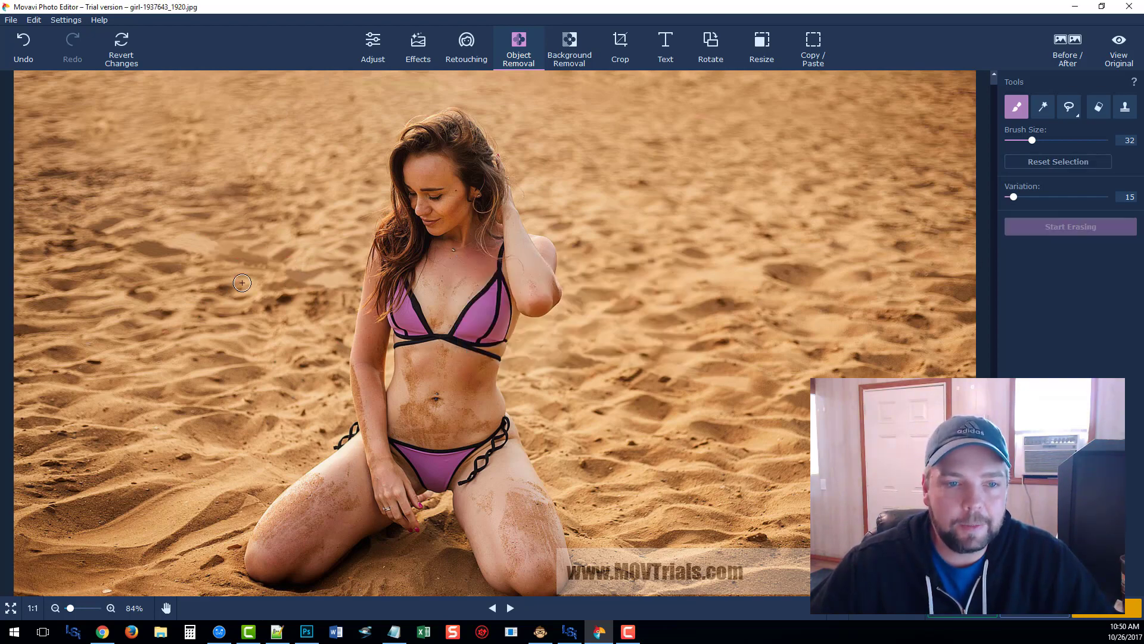
drag(248, 275, 227, 236)
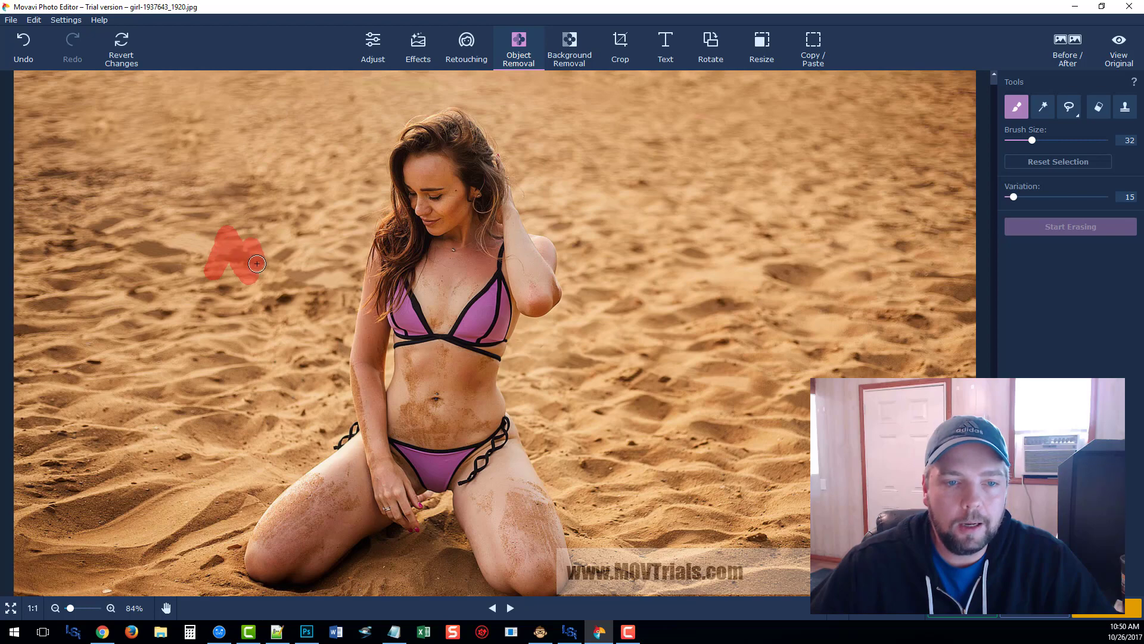
click(1046, 226)
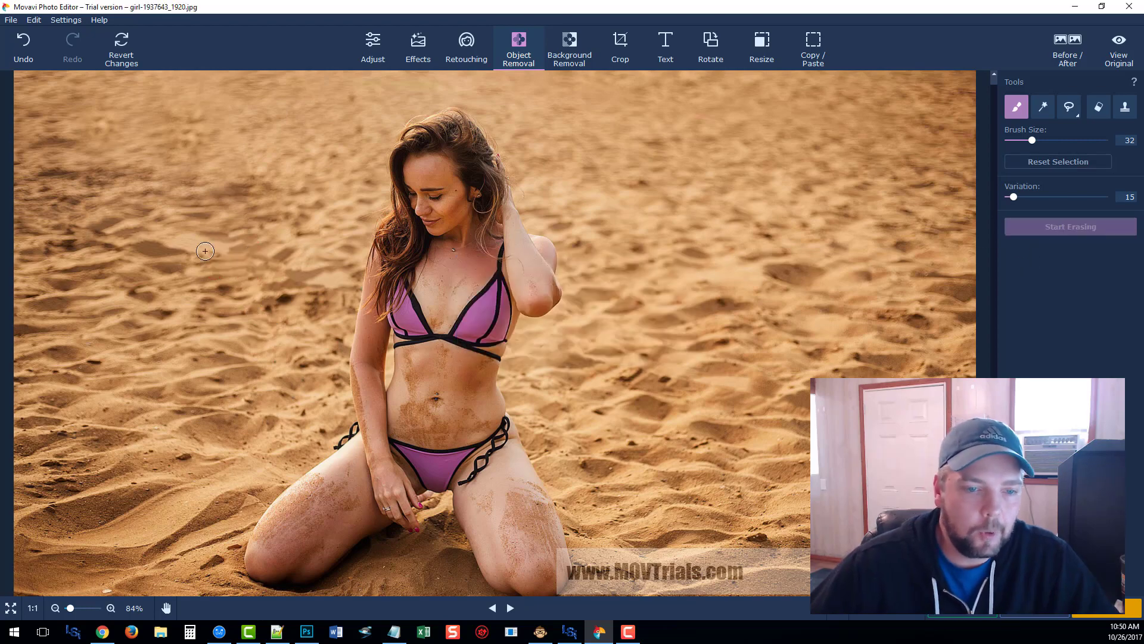
scroll(221, 276, down, 3)
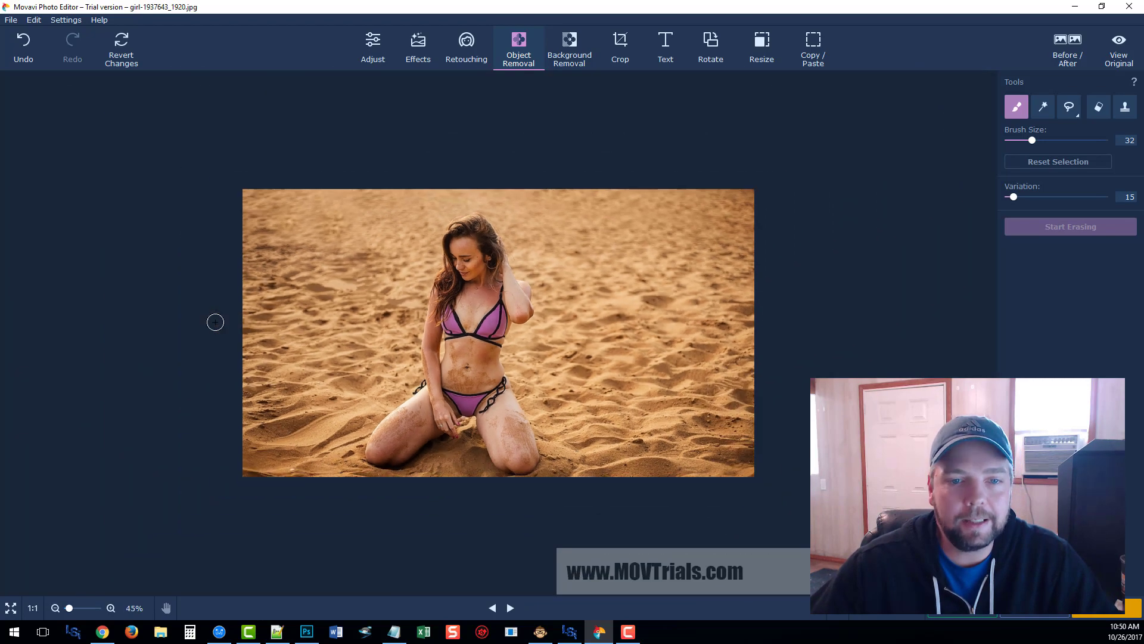
scroll(542, 261, up, 3)
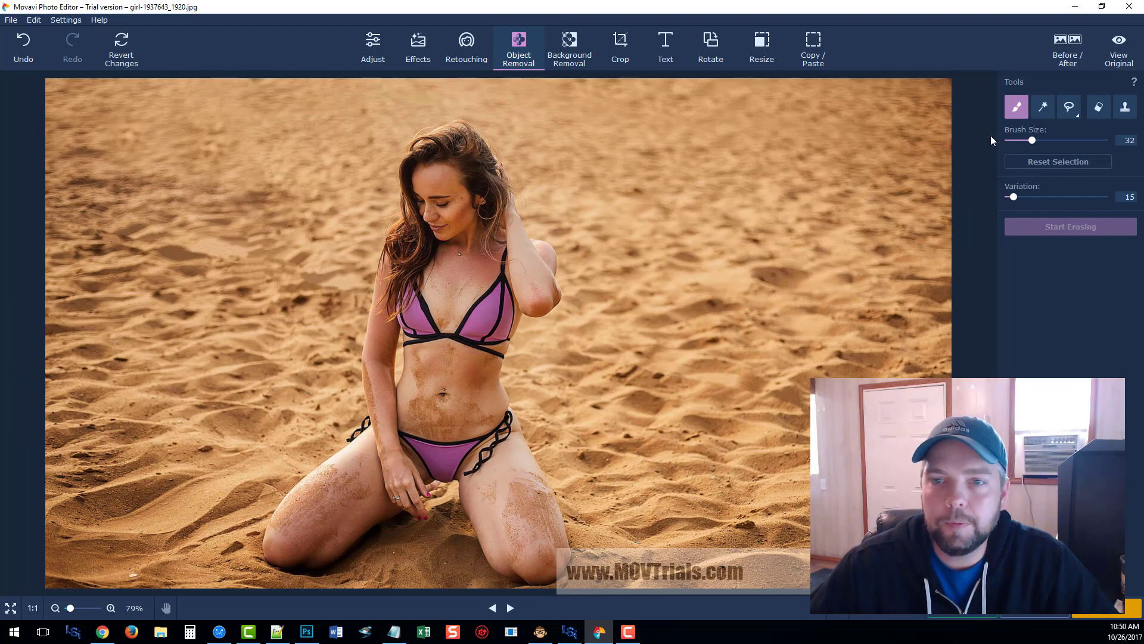
- Start Background Removal and mark the woman's hair, side of the torso and lowered arm as foreground with brush size 60
click(572, 51)
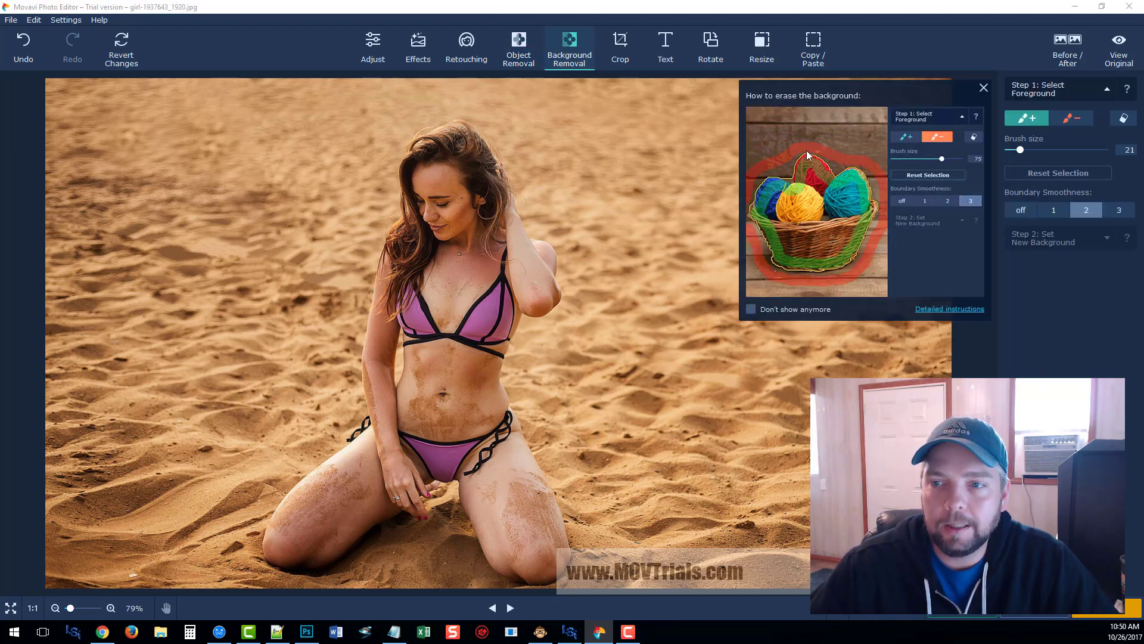
click(982, 90)
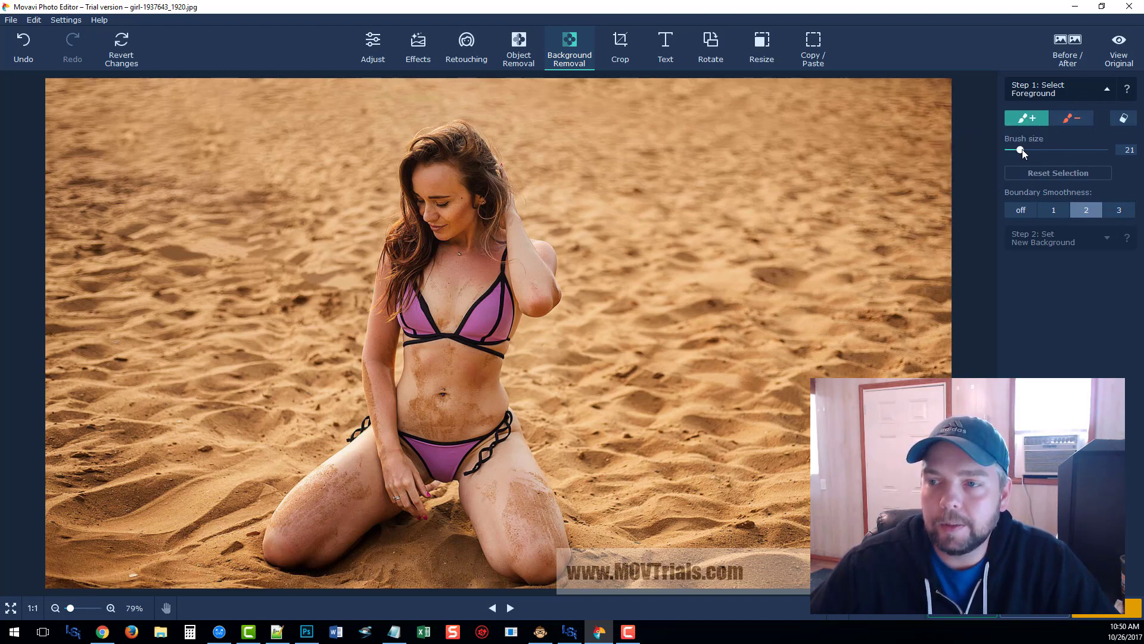
drag(1022, 149, 1062, 149)
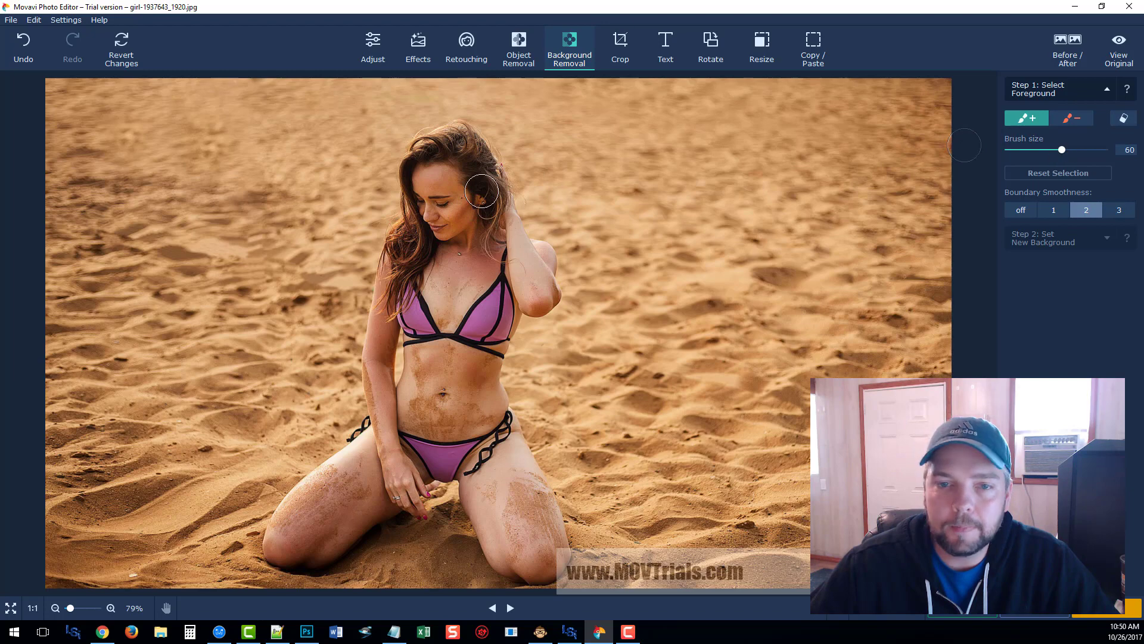
mouse_move(489, 196)
mouse_down()
mouse_move(464, 138)
mouse_move(422, 156)
mouse_move(424, 218)
mouse_move(394, 274)
mouse_move(422, 255)
mouse_move(412, 300)
mouse_move(418, 382)
mouse_move(371, 464)
mouse_up()
scroll(367, 473, up, 2)
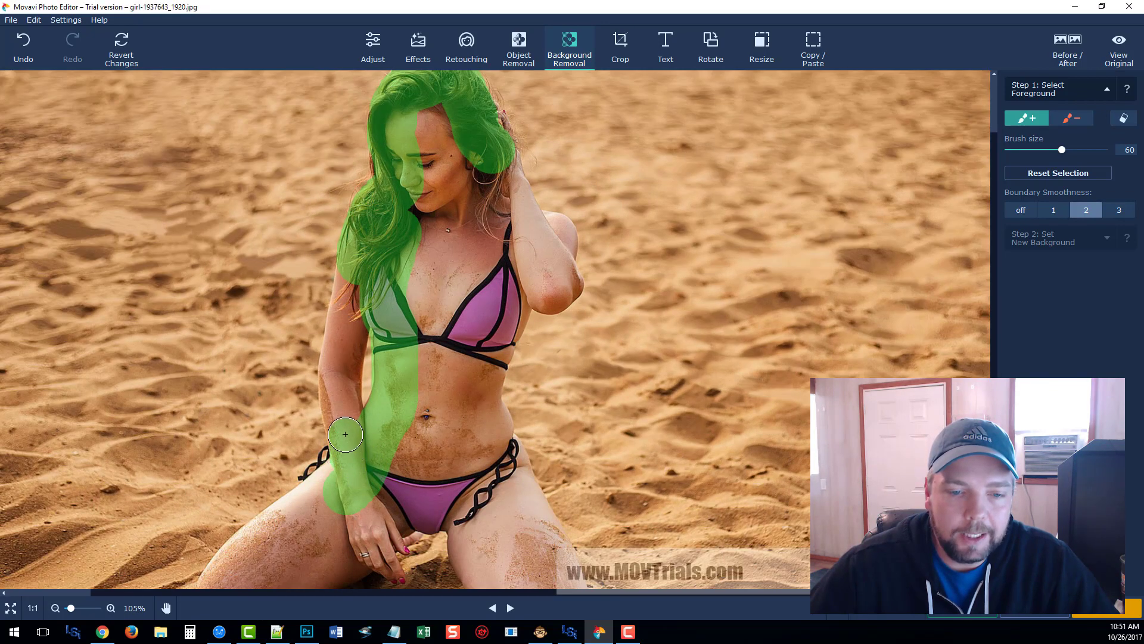
mouse_move(346, 434)
mouse_down()
mouse_move(336, 377)
mouse_move(347, 306)
mouse_up()
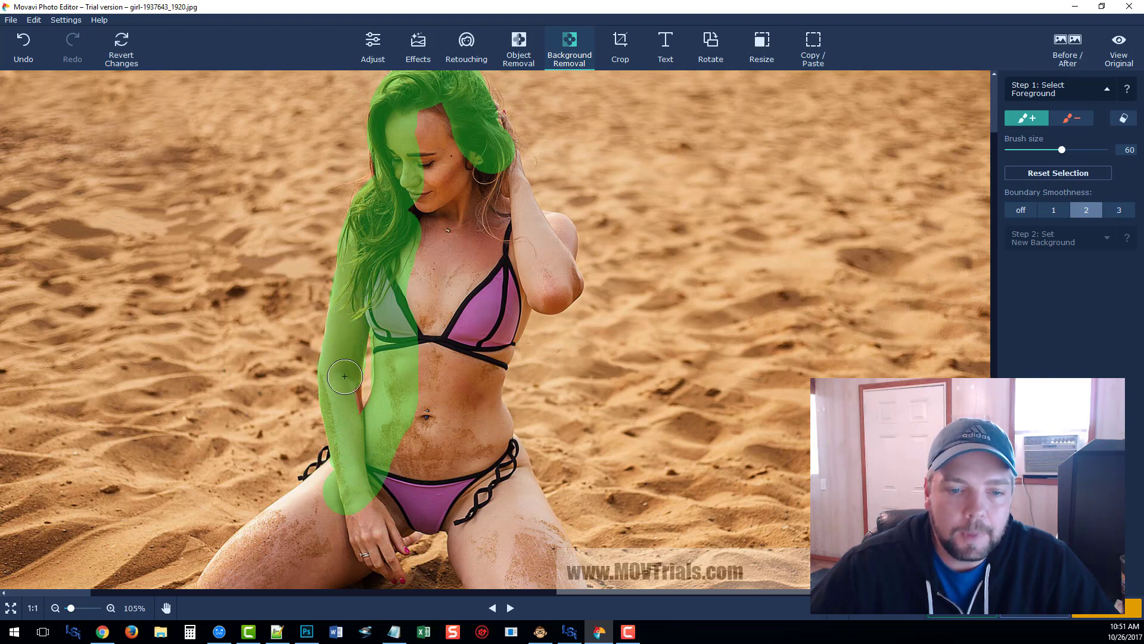
- Extend the foreground marking over the woman's waist, raised arm, chest, face and the remaining gap on her stomach
mouse_move(369, 428)
mouse_down()
mouse_move(389, 461)
mouse_move(487, 459)
mouse_move(484, 380)
mouse_move(521, 286)
mouse_up()
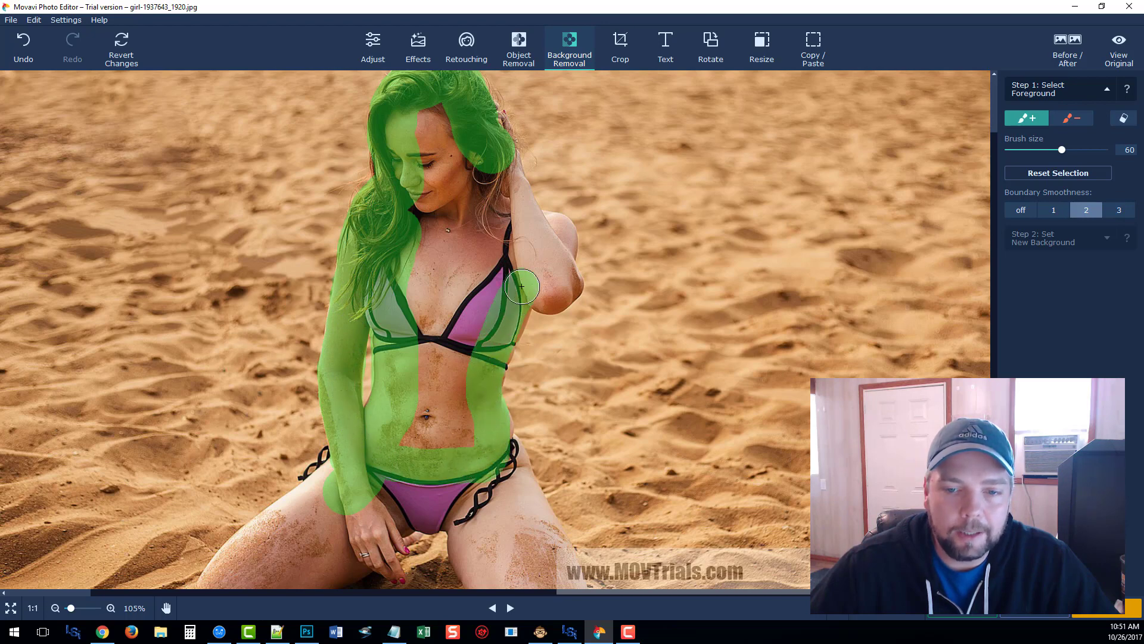
mouse_move(481, 397)
mouse_down()
mouse_move(469, 369)
mouse_move(509, 232)
mouse_move(499, 166)
mouse_move(524, 215)
mouse_move(559, 260)
mouse_up()
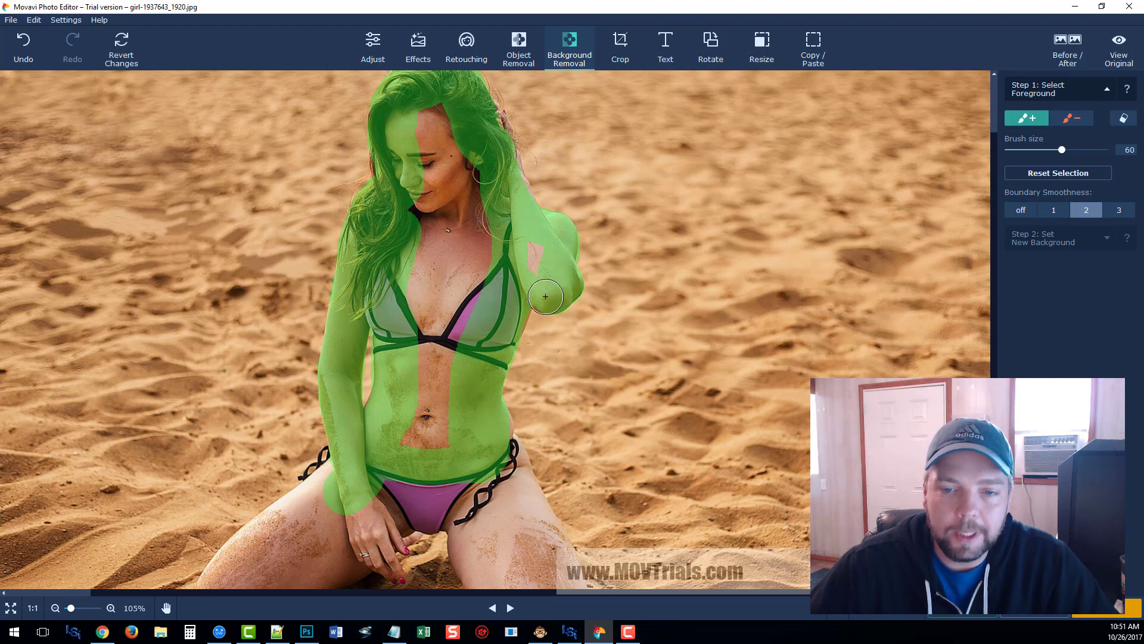
mouse_move(509, 307)
mouse_down()
mouse_move(377, 312)
mouse_move(497, 258)
mouse_move(456, 318)
mouse_move(489, 177)
mouse_move(423, 263)
mouse_move(453, 164)
mouse_move(431, 112)
mouse_move(393, 285)
mouse_move(449, 188)
mouse_up()
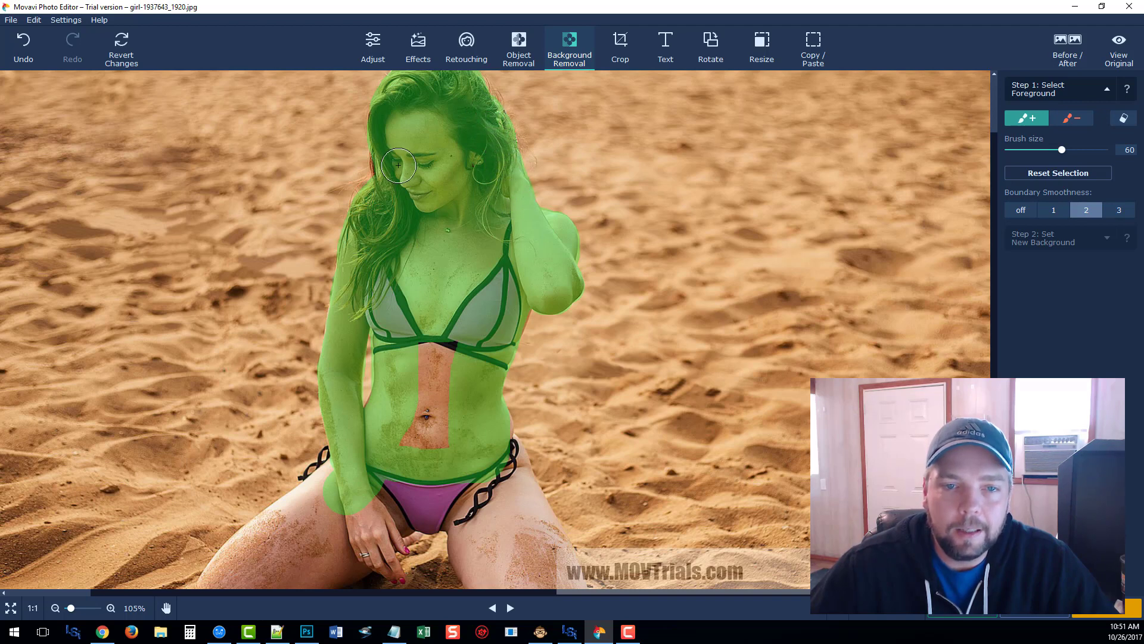
mouse_move(417, 345)
mouse_down()
mouse_move(416, 439)
mouse_move(442, 393)
mouse_move(445, 337)
mouse_move(439, 436)
mouse_up()
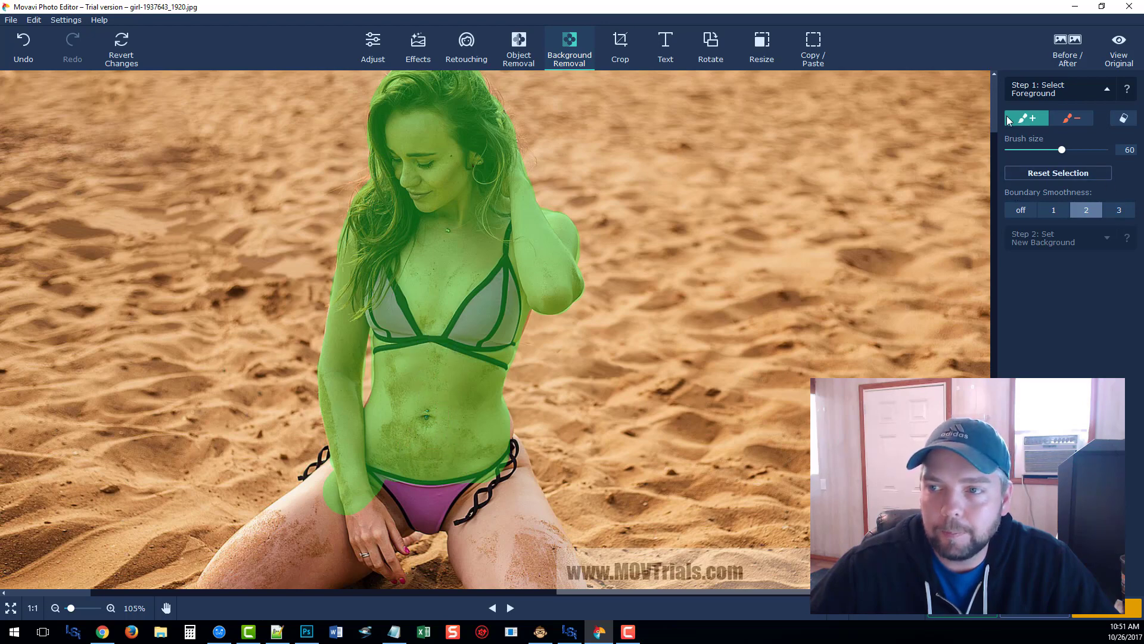
- Mark the woman's thighs, bikini bottom and lowered hand as foreground, with the brush size reduced to 16 for the fingers
scroll(994, 127, down, 1)
scroll(895, 313, down, 1)
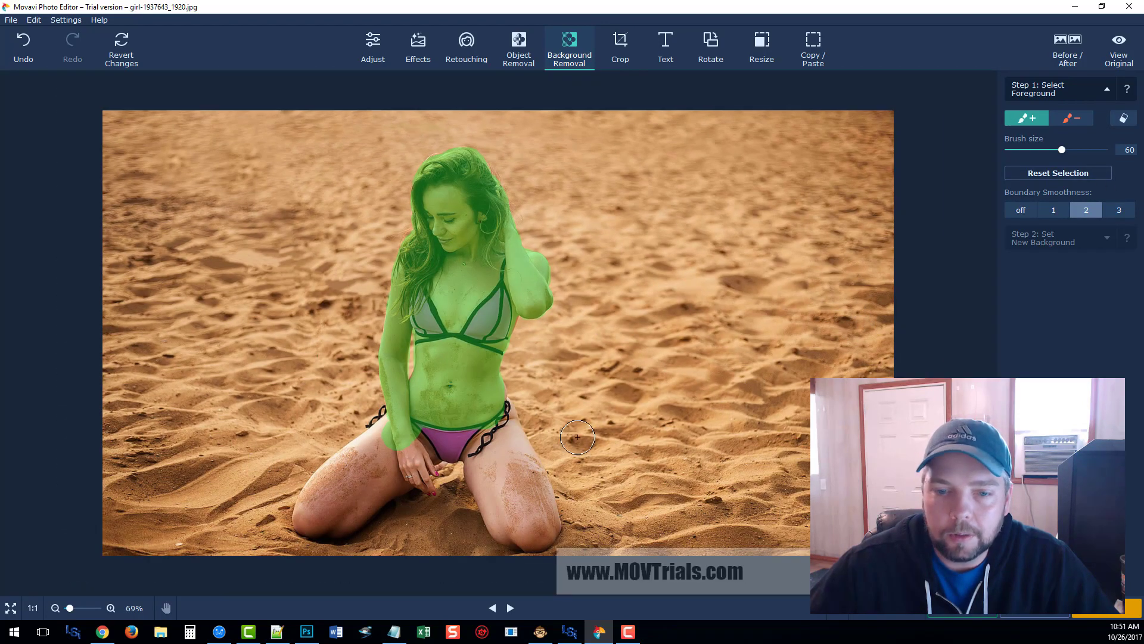
scroll(578, 436, up, 3)
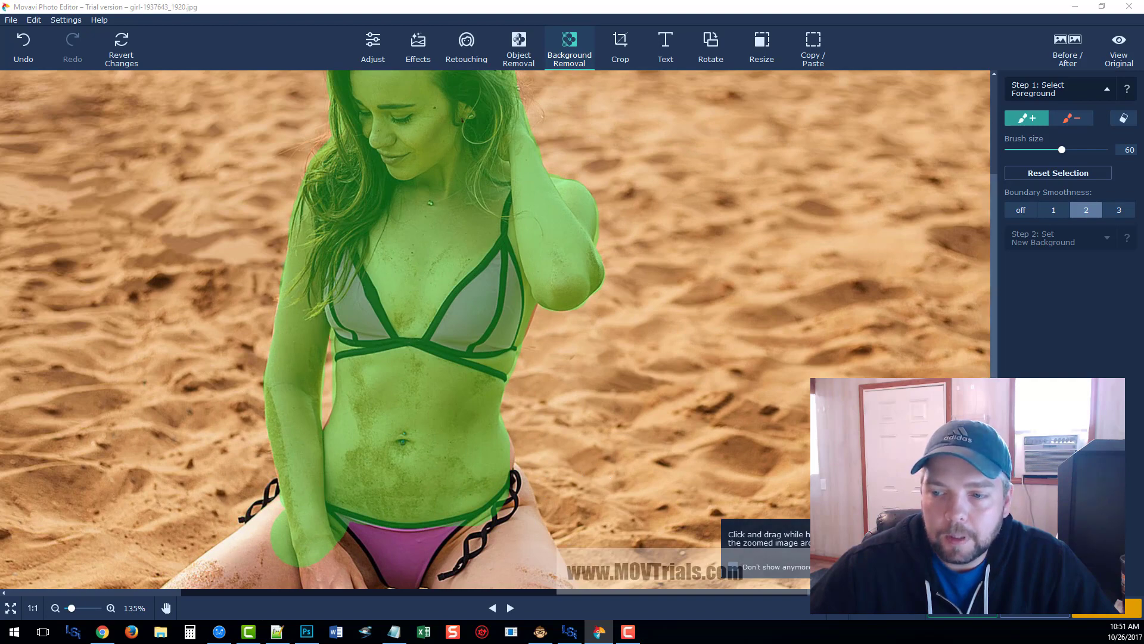
drag(994, 399, 994, 506)
mouse_move(294, 333)
mouse_down()
mouse_move(152, 439)
mouse_move(110, 499)
mouse_move(110, 528)
mouse_move(164, 543)
mouse_move(245, 499)
mouse_move(411, 364)
mouse_move(366, 379)
mouse_move(188, 503)
mouse_move(144, 516)
mouse_move(317, 407)
mouse_move(395, 324)
mouse_move(146, 488)
mouse_move(250, 377)
mouse_move(305, 353)
mouse_move(373, 363)
mouse_move(459, 346)
mouse_move(522, 507)
mouse_move(560, 434)
mouse_move(502, 268)
mouse_move(573, 435)
mouse_up()
mouse_move(589, 475)
mouse_down()
mouse_move(603, 529)
mouse_move(590, 557)
mouse_move(563, 568)
mouse_move(522, 561)
mouse_move(483, 509)
mouse_move(442, 400)
mouse_move(425, 381)
mouse_move(407, 393)
mouse_up()
mouse_move(479, 355)
mouse_down()
mouse_move(506, 344)
mouse_move(515, 522)
mouse_move(568, 525)
mouse_up()
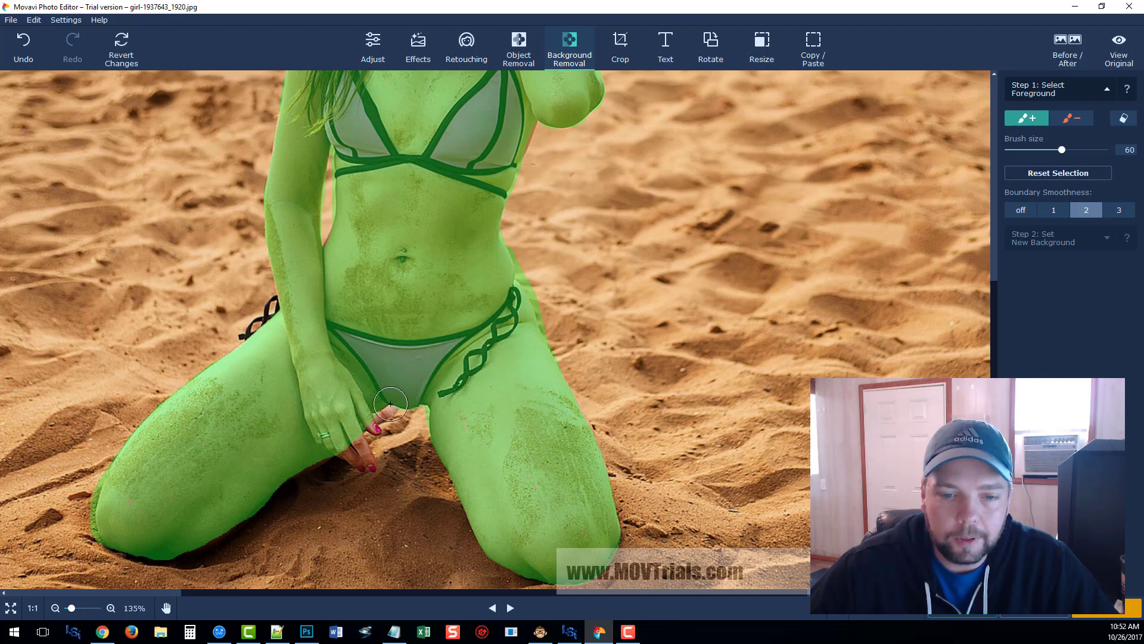
click(348, 444)
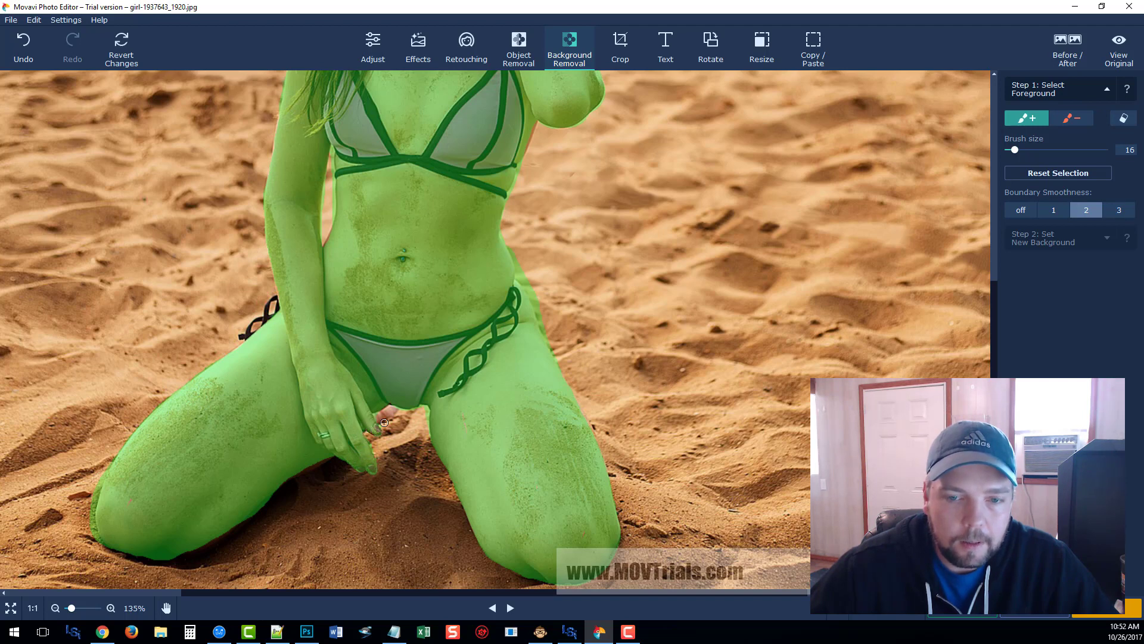
- Mark the sand all around the woman as background with brush size 100, following her outline closely down to the knees
click(1071, 118)
scroll(785, 275, down, 4)
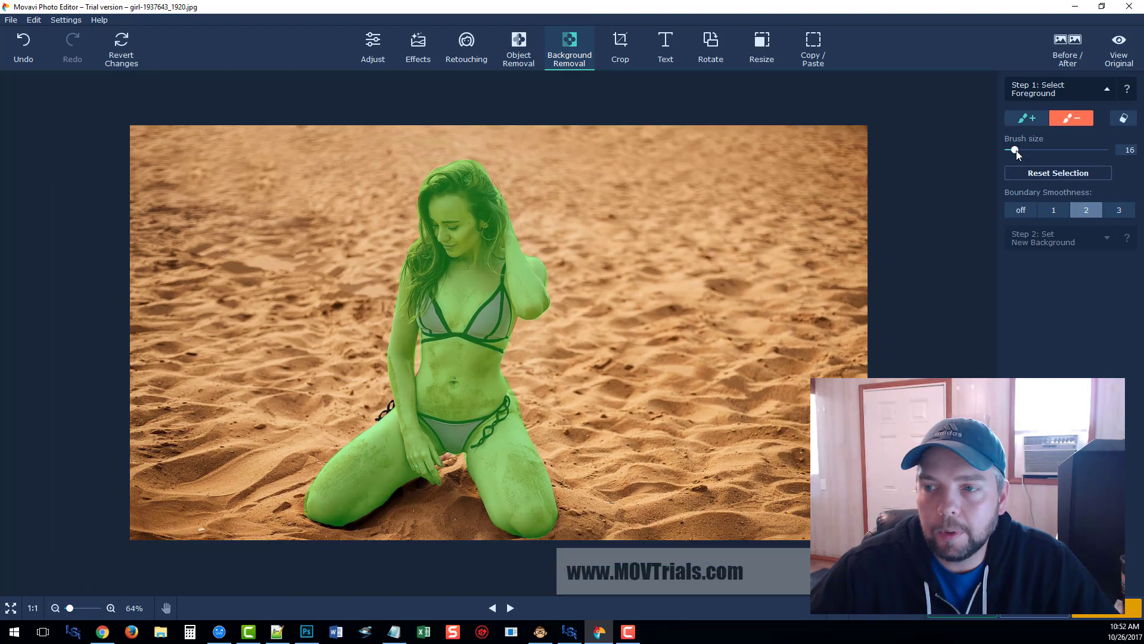
drag(1076, 150, 1105, 149)
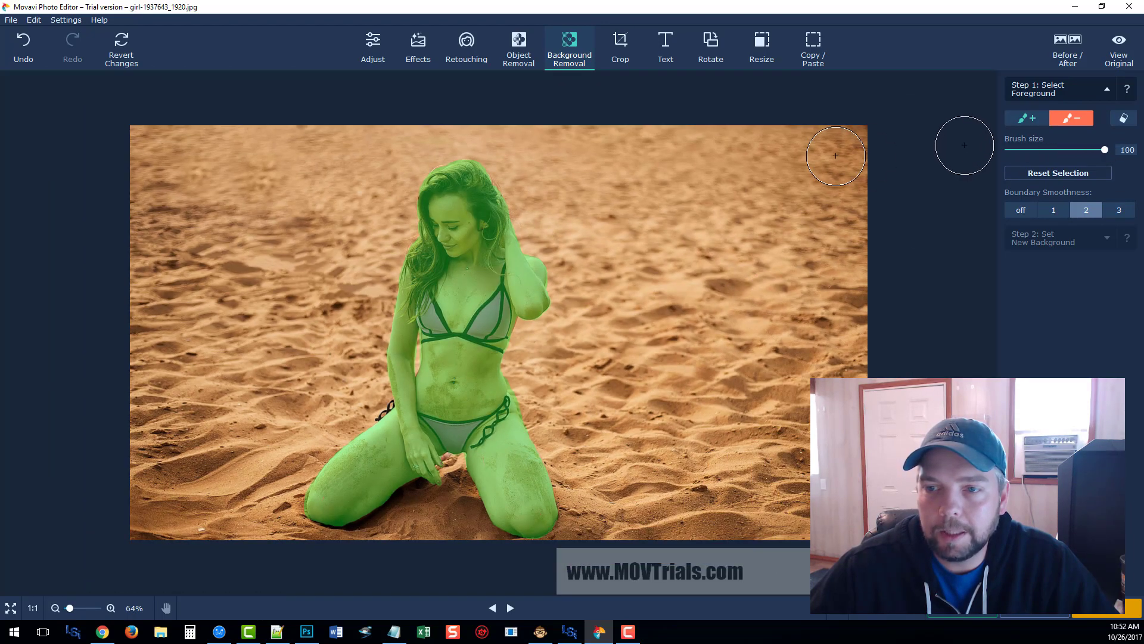
drag(851, 142, 615, 152)
mouse_move(640, 237)
mouse_down()
mouse_move(697, 179)
mouse_move(889, 242)
mouse_move(673, 441)
mouse_move(551, 361)
mouse_move(581, 214)
mouse_move(404, 126)
mouse_move(312, 400)
mouse_move(238, 516)
mouse_move(209, 155)
mouse_move(199, 530)
mouse_move(299, 559)
mouse_move(450, 536)
mouse_move(566, 557)
mouse_up()
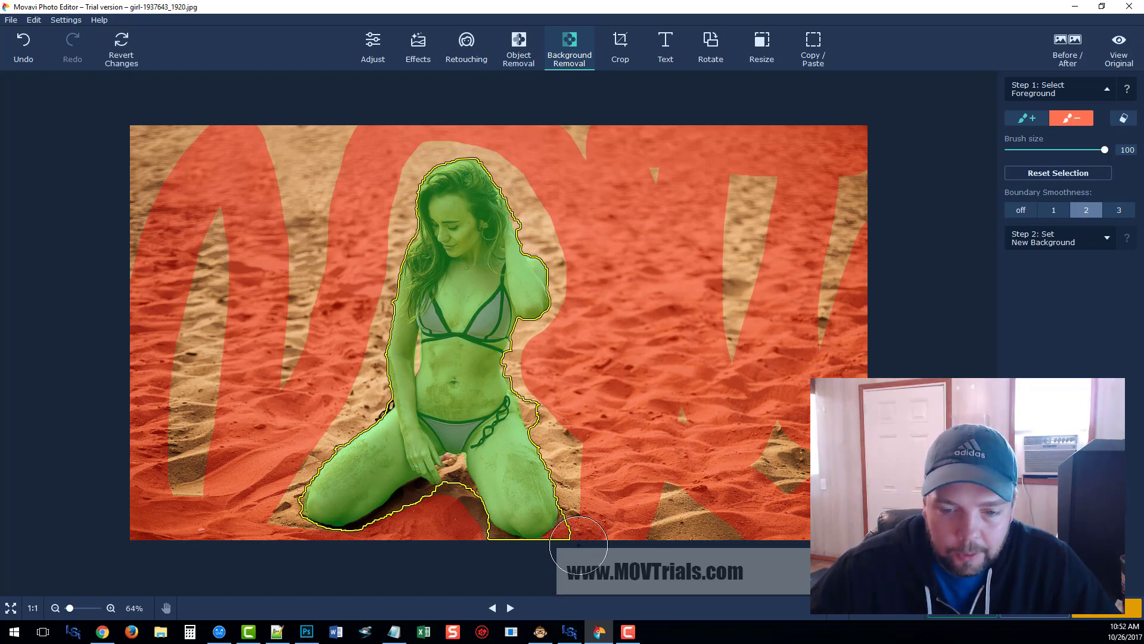
mouse_move(592, 502)
mouse_down()
mouse_move(531, 368)
mouse_move(535, 348)
mouse_move(581, 313)
mouse_move(572, 249)
mouse_move(545, 229)
mouse_move(511, 150)
mouse_move(432, 134)
mouse_move(387, 186)
mouse_move(359, 326)
mouse_move(363, 397)
mouse_move(301, 445)
mouse_move(272, 509)
mouse_move(288, 545)
mouse_move(429, 554)
mouse_move(427, 518)
mouse_move(358, 554)
mouse_move(450, 504)
mouse_move(471, 544)
mouse_move(495, 557)
mouse_up()
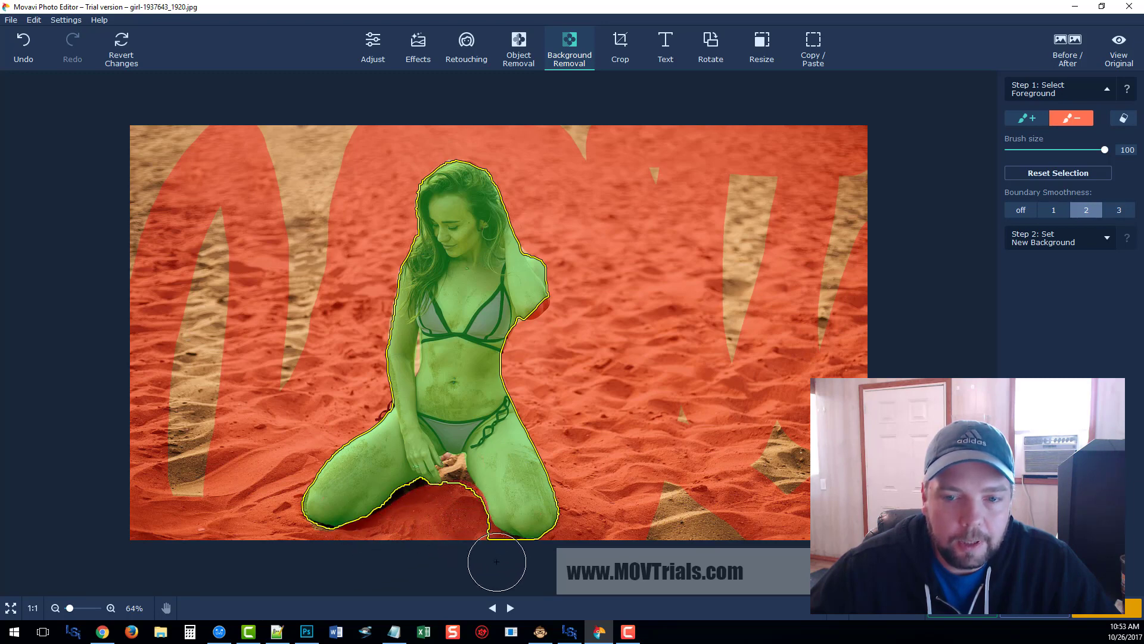
- Add the cut-off part of the raised elbow back to the foreground with brush size 27
click(1026, 118)
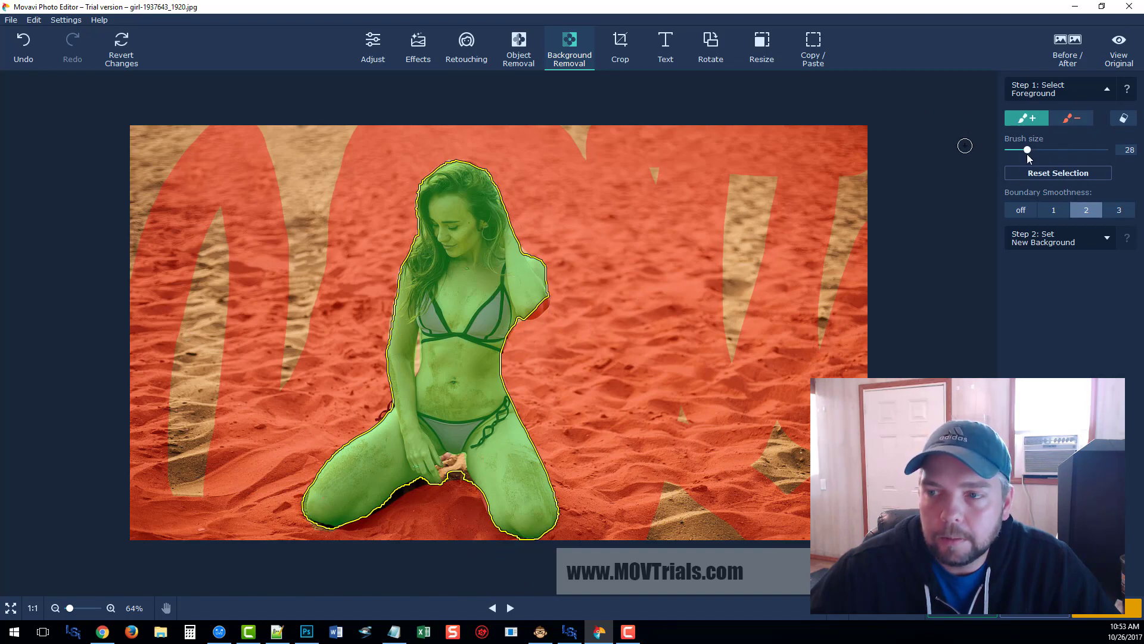
scroll(602, 278, up, 5)
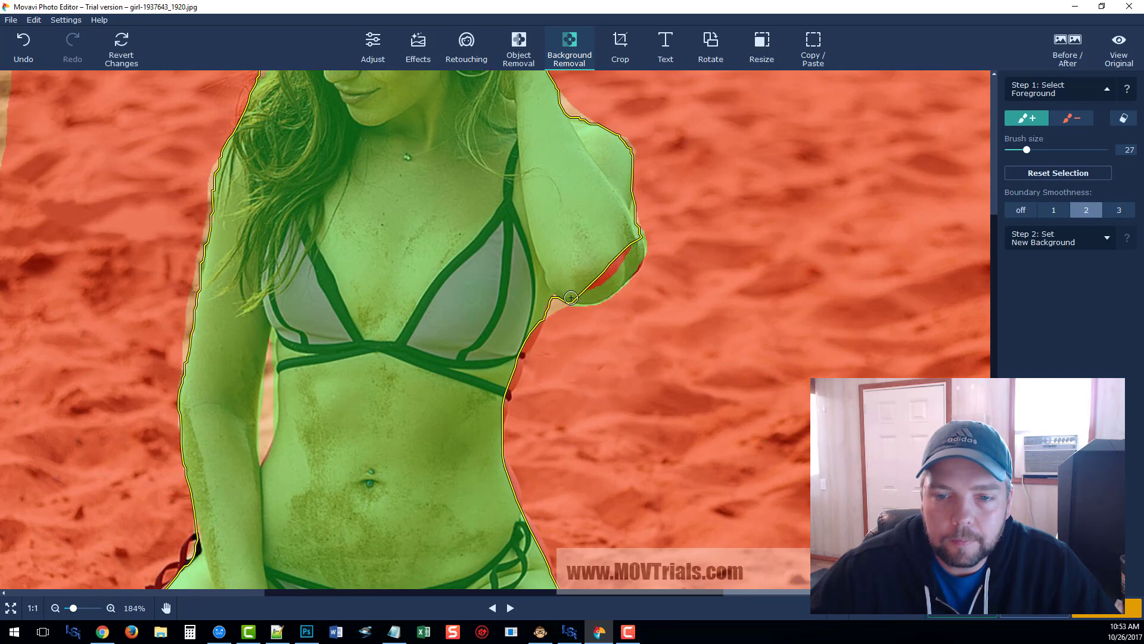
click(597, 290)
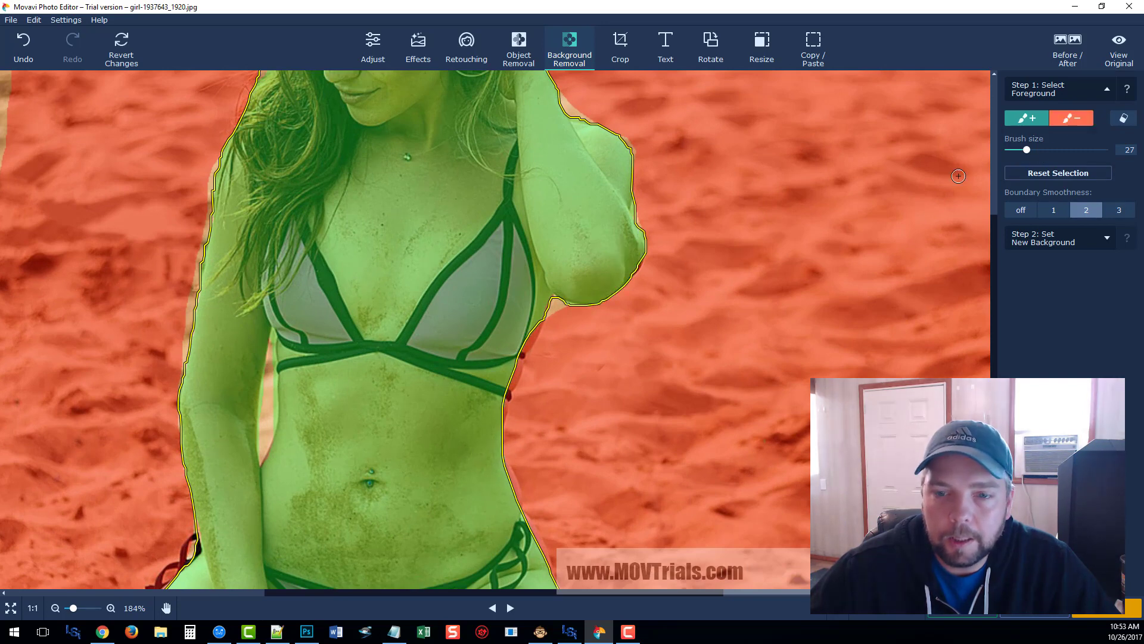
- Mark the gap between the lowered arm and the torso and the sand along the arm's outer edge as background
click(1071, 118)
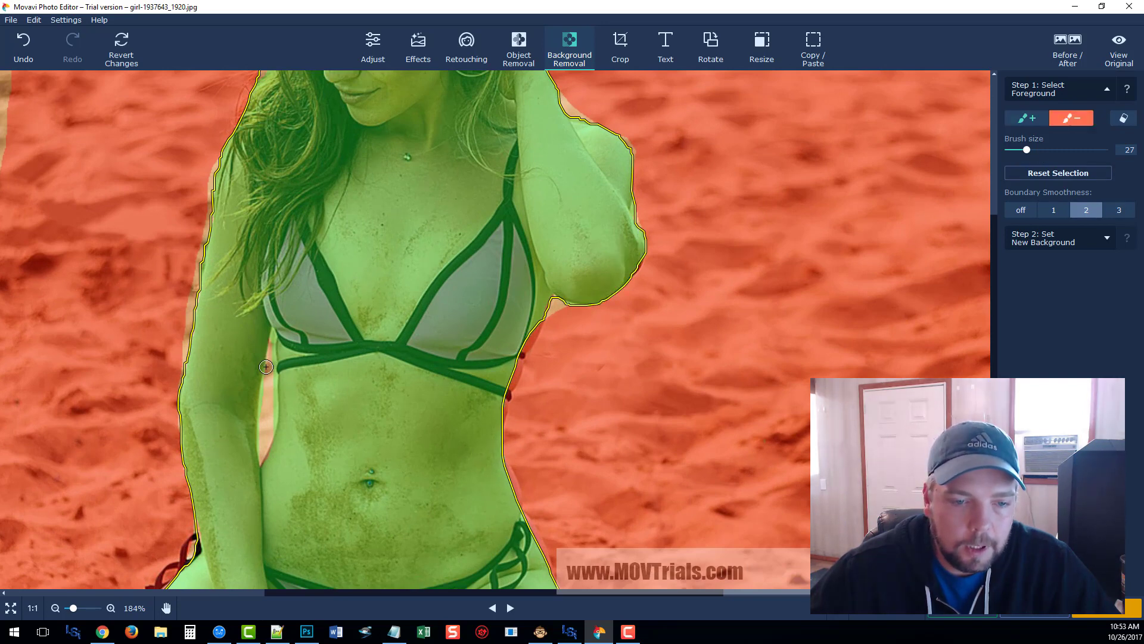
drag(267, 384, 261, 430)
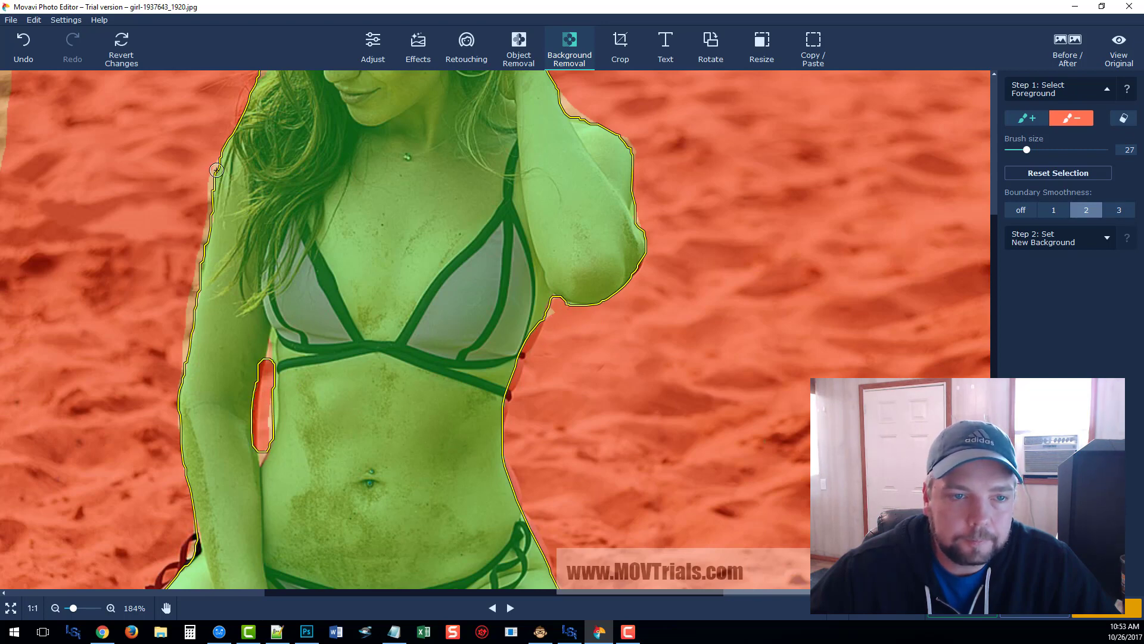
drag(200, 238, 189, 312)
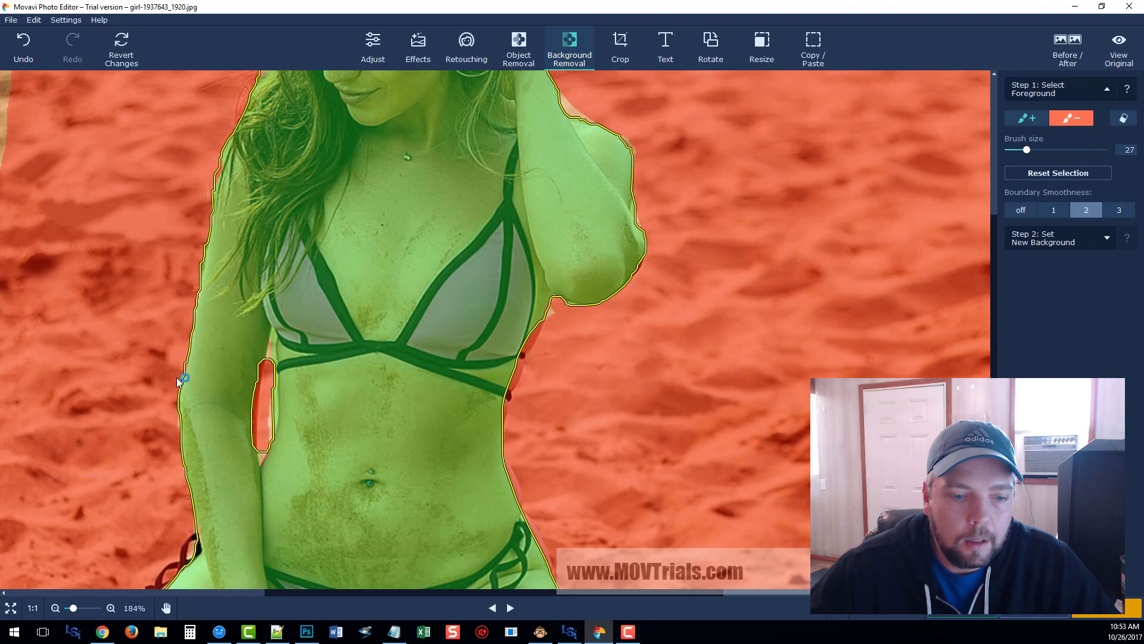
- Mark the remaining sand between the woman's hand and thighs as background
scroll(179, 382, down, 5)
scroll(468, 486, up, 3)
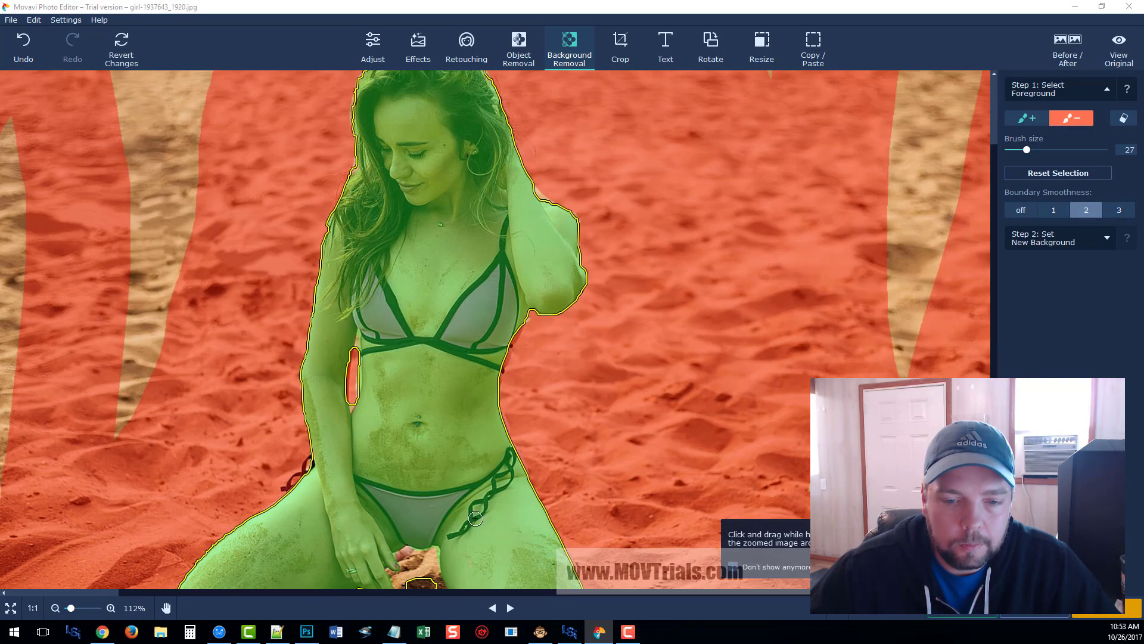
scroll(443, 506, up, 3)
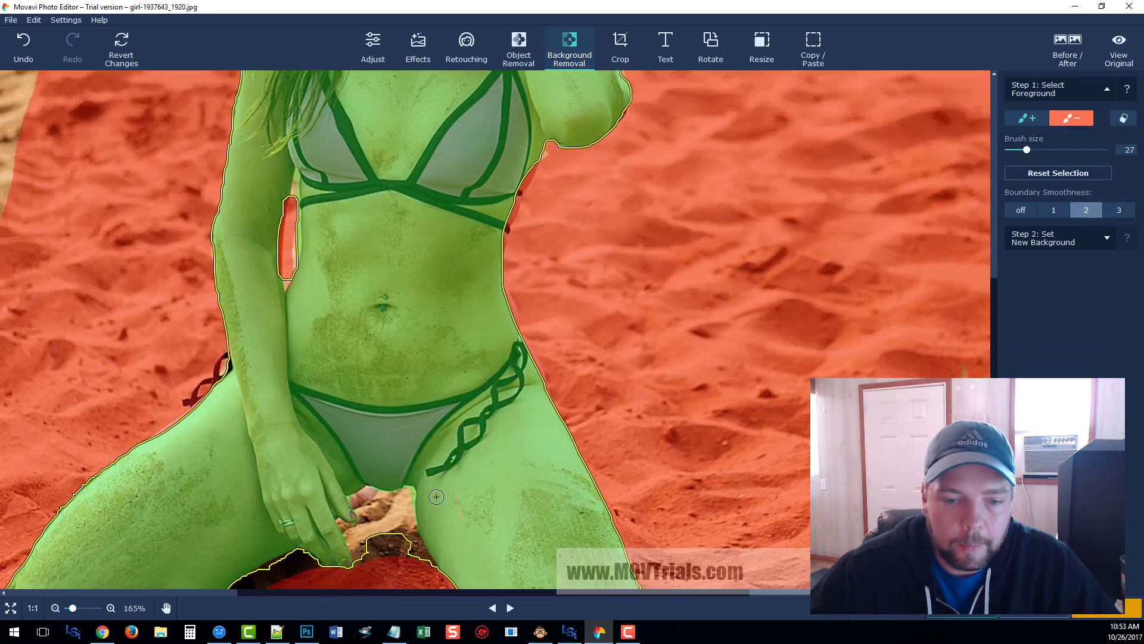
scroll(443, 507, down, 2)
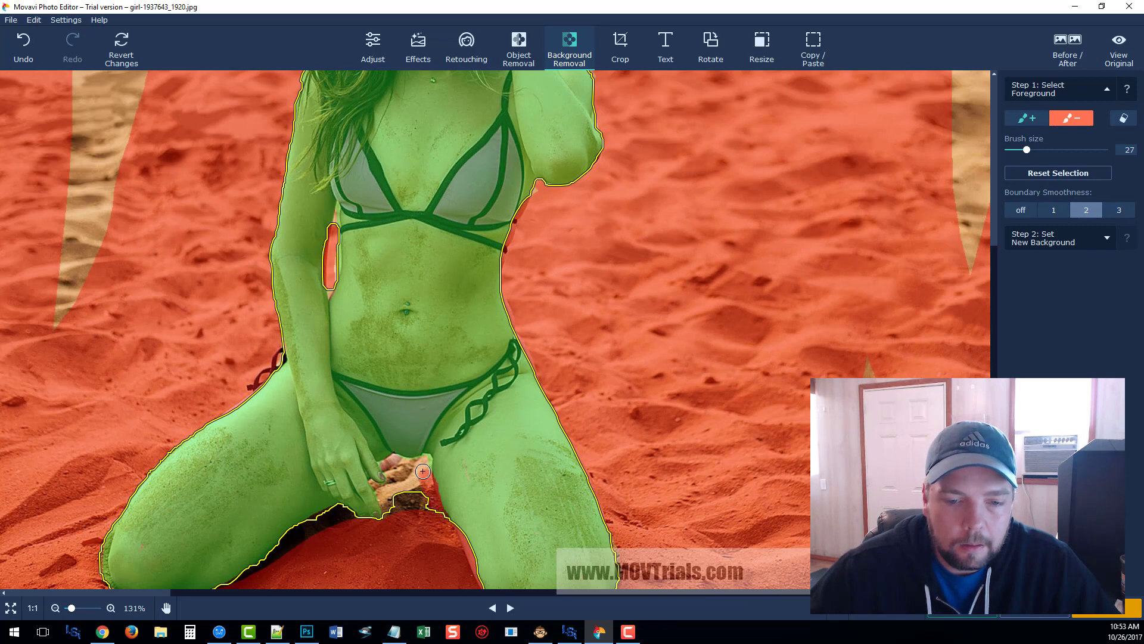
mouse_move(408, 502)
mouse_down()
mouse_move(422, 473)
mouse_move(417, 495)
mouse_move(448, 546)
mouse_move(468, 506)
mouse_up()
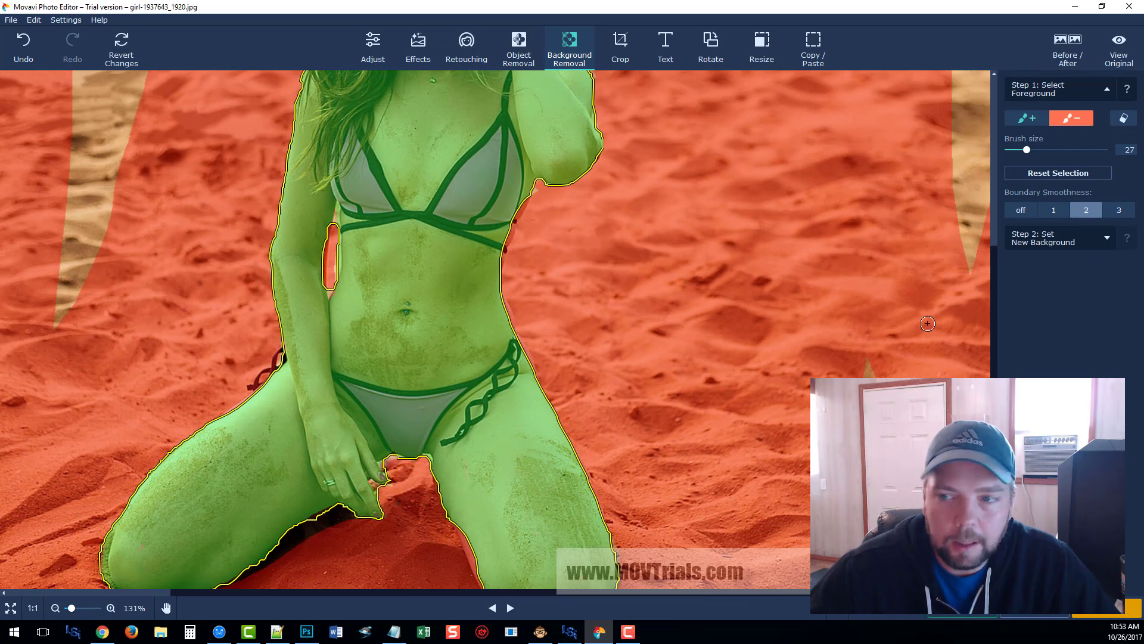
- Proceed to setting a new background and choose the Eiffel Tower sunset image from the supplied backgrounds
scroll(763, 292, down, 6)
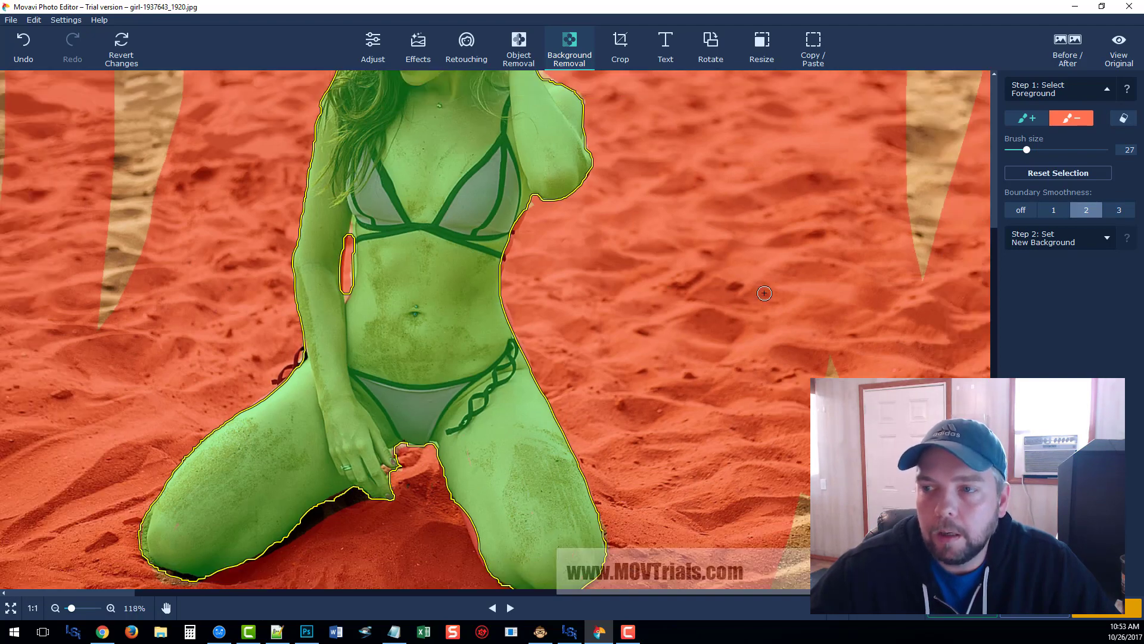
click(1034, 238)
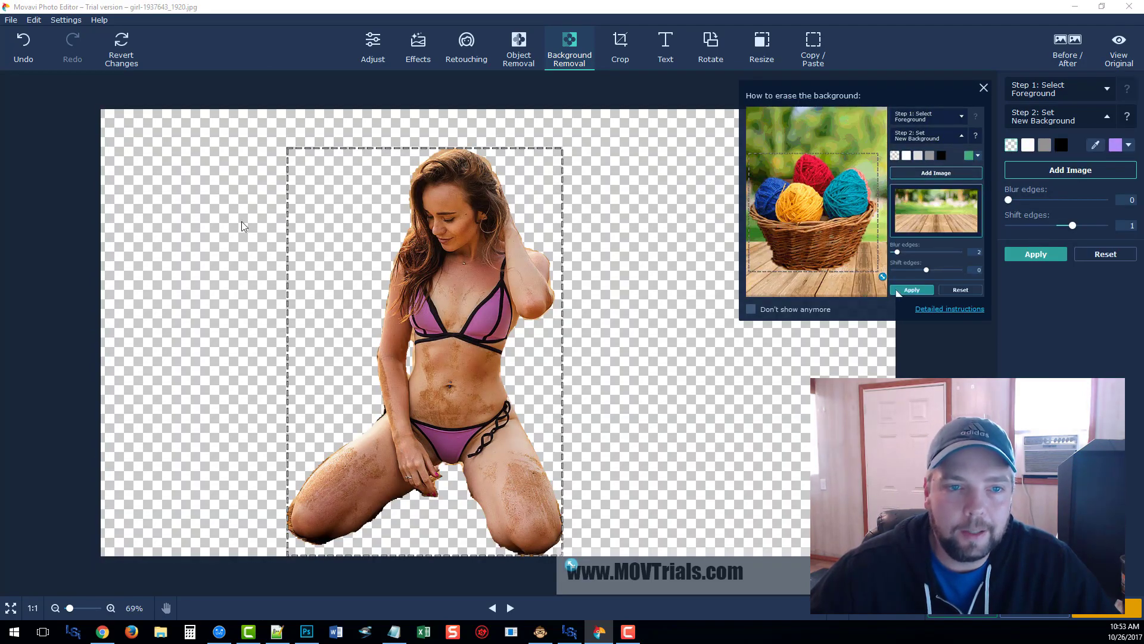
click(984, 89)
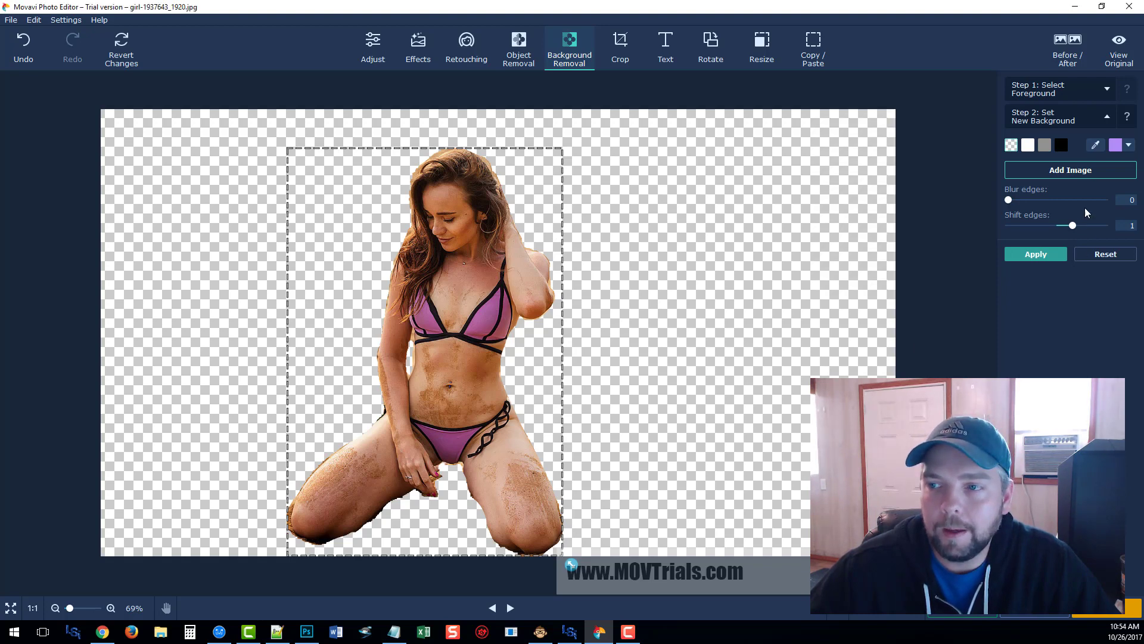
click(1070, 170)
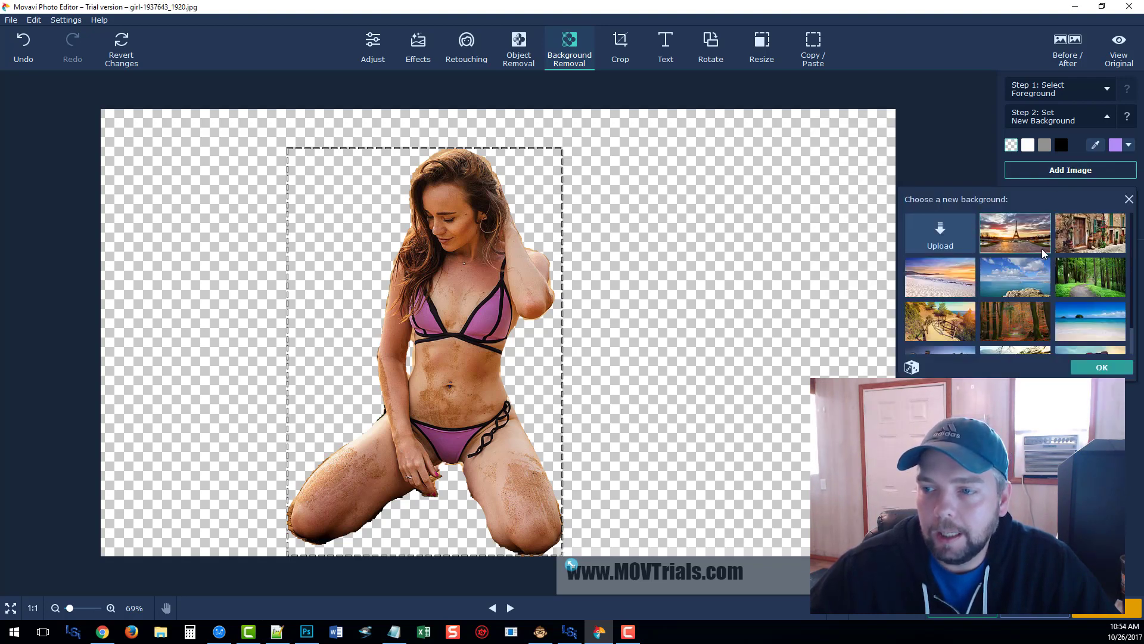
scroll(945, 327, down, 1)
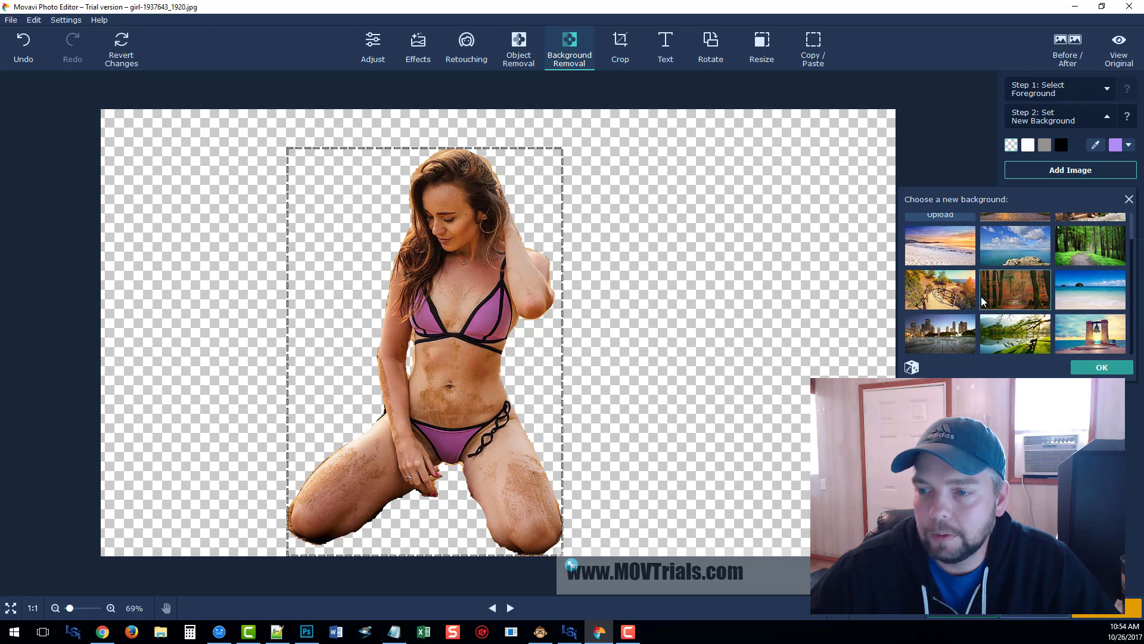
scroll(973, 319, up, 1)
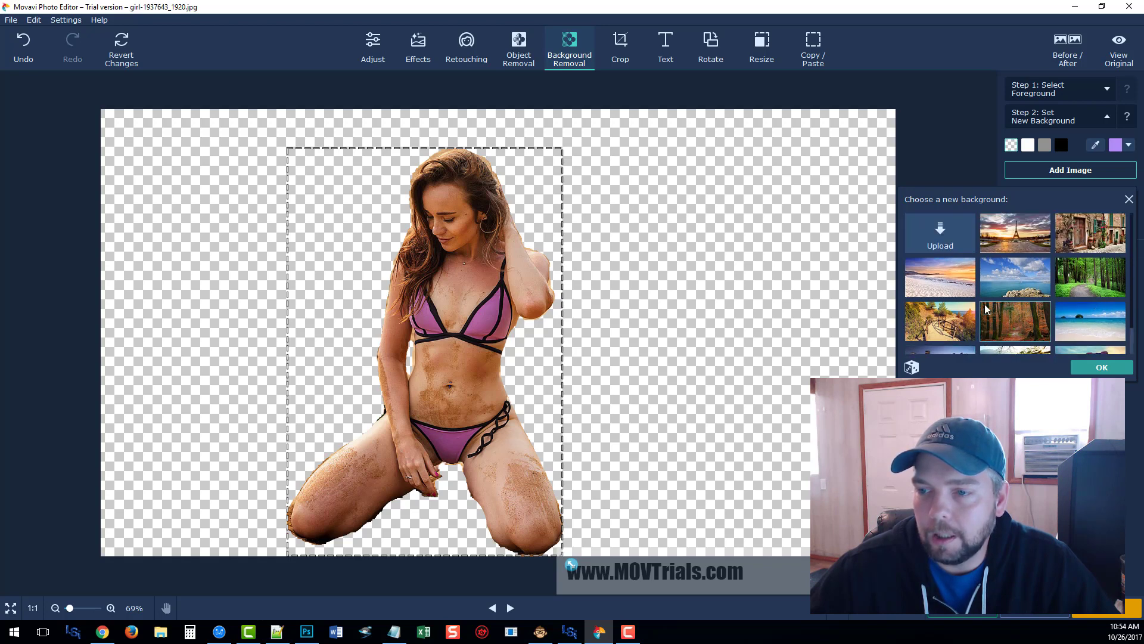
click(1018, 233)
- Move the cut-out woman slightly up and to the right so she covers the Eiffel Tower, and apply the background
click(466, 238)
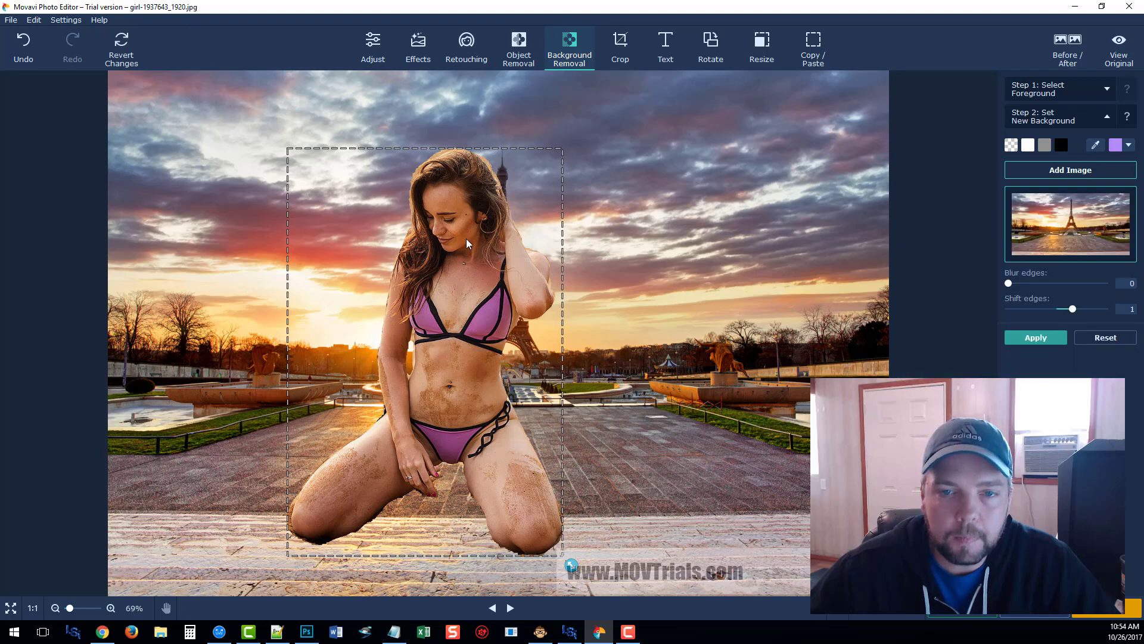
drag(466, 238, 505, 218)
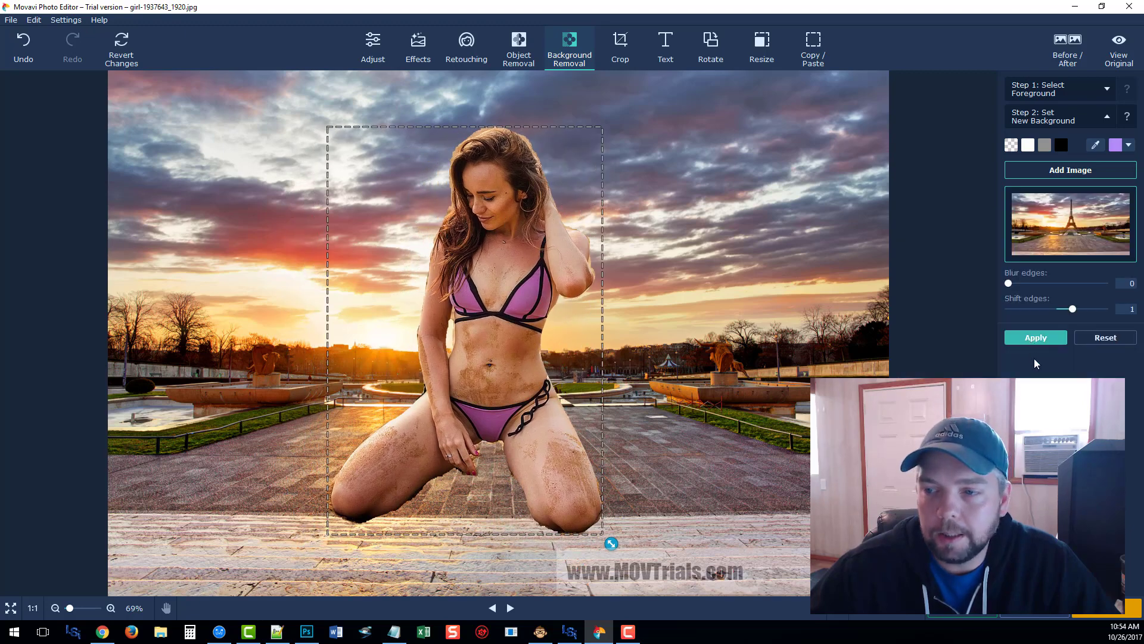
click(1036, 337)
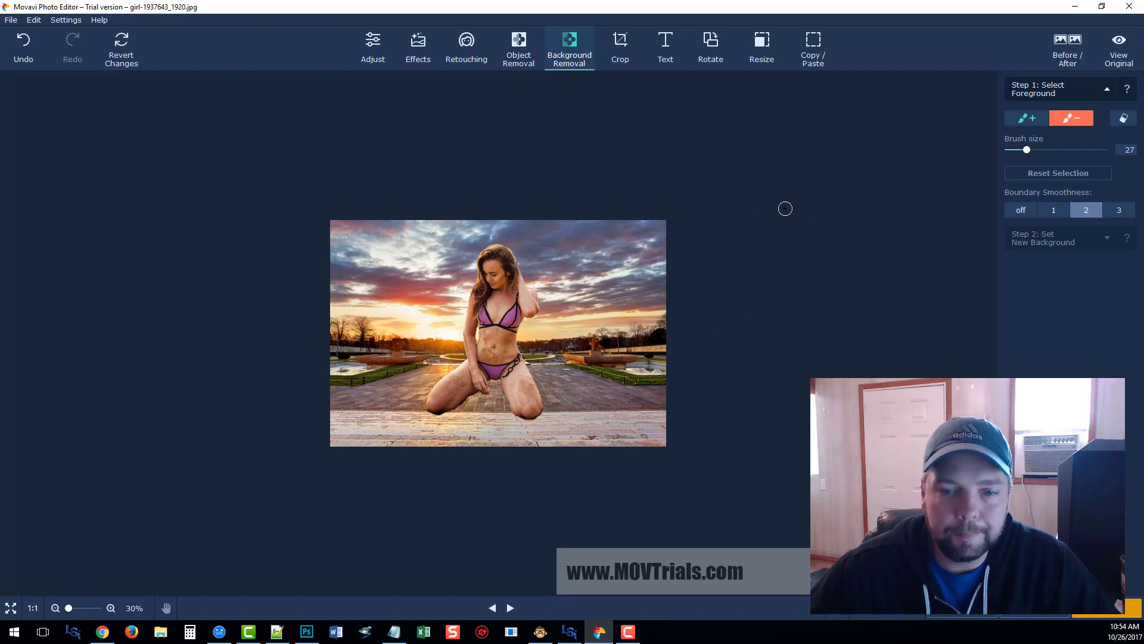
- Crop the picture to 1645 × 1062 by trimming the frame around the woman
click(619, 46)
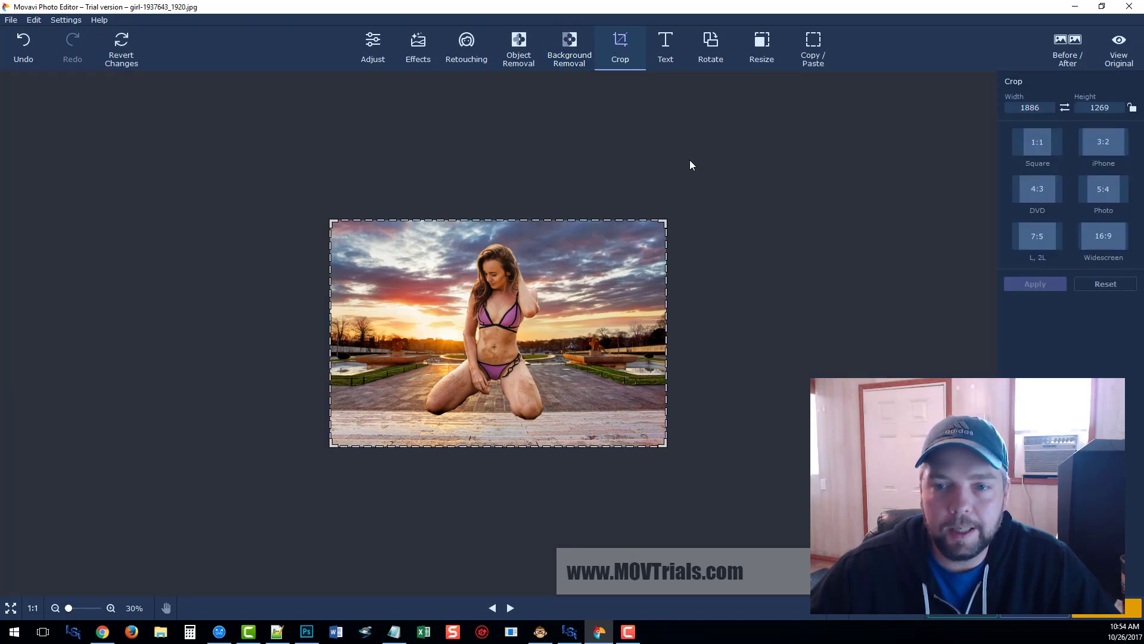
drag(635, 220, 607, 241)
drag(665, 445, 621, 425)
click(1016, 284)
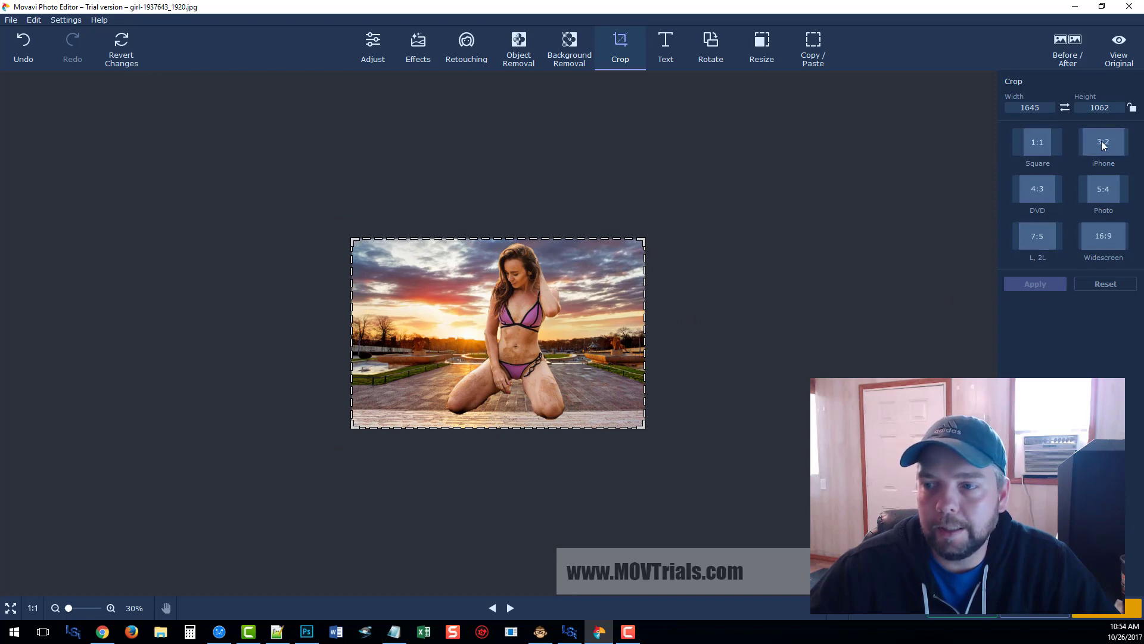
- Look through the options of the Text, Rotate, Resize and Copy/Paste tools and return to the Adjust settings
click(665, 49)
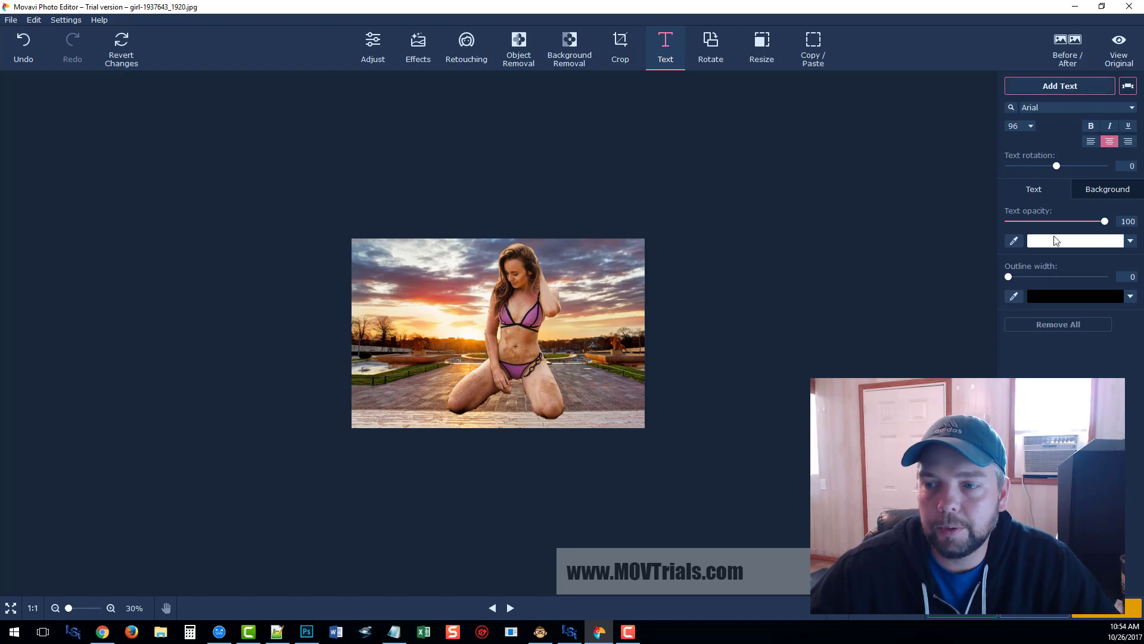
click(710, 47)
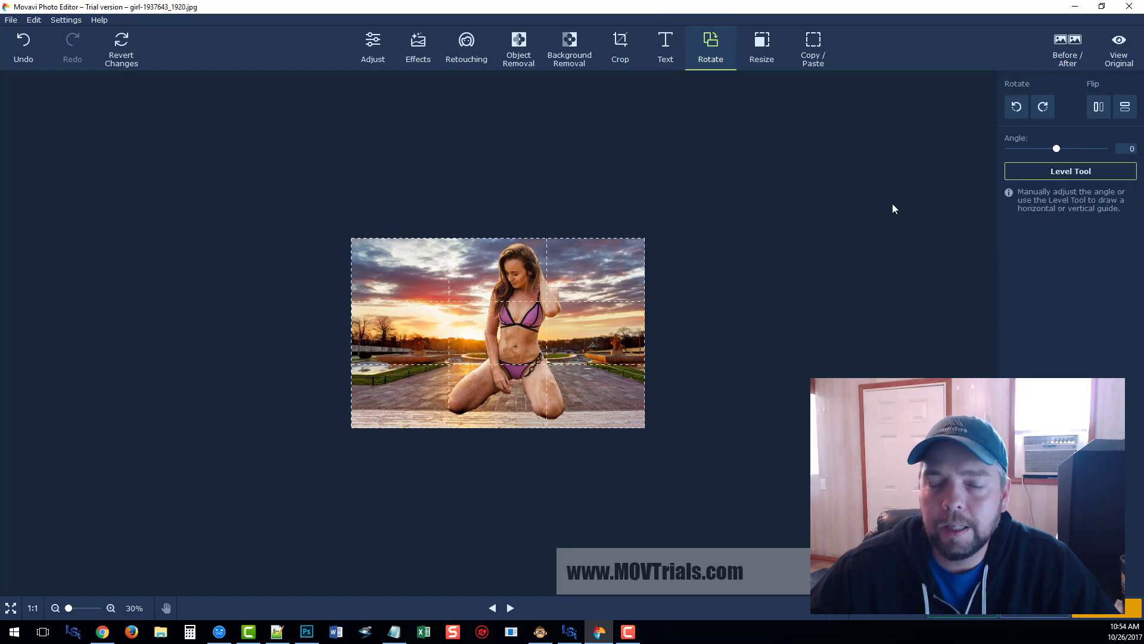
click(762, 47)
click(813, 53)
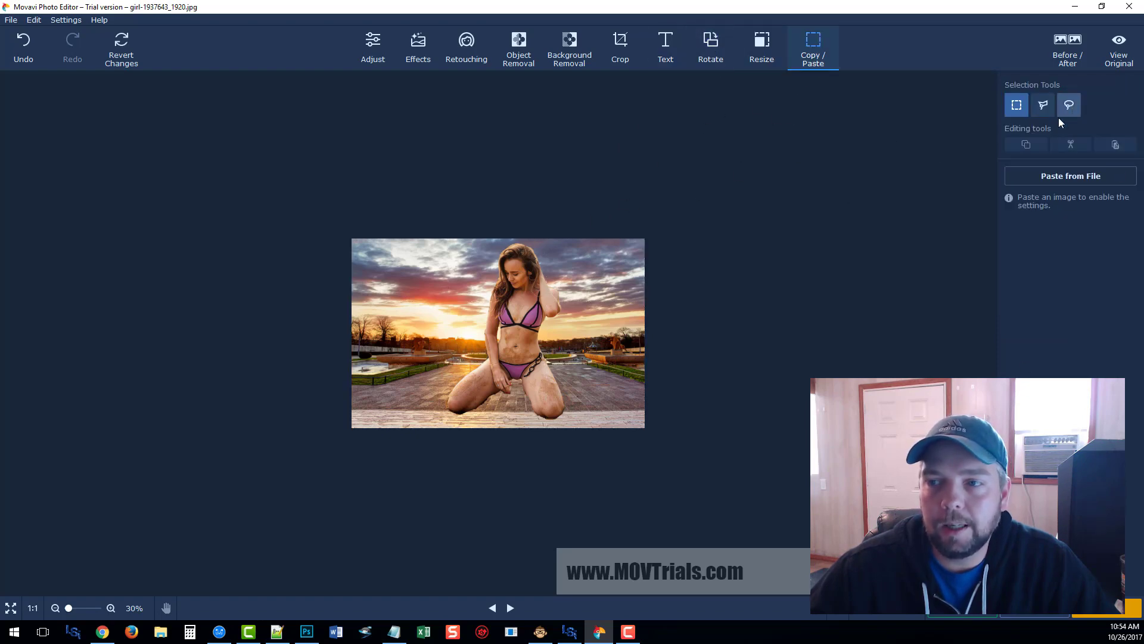
click(381, 51)
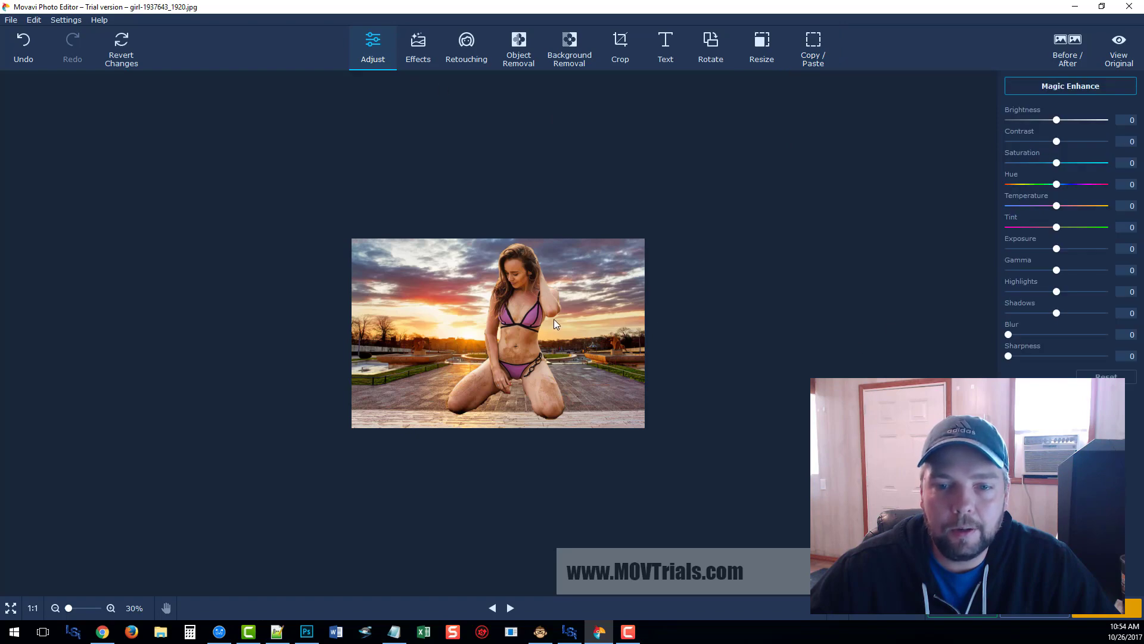